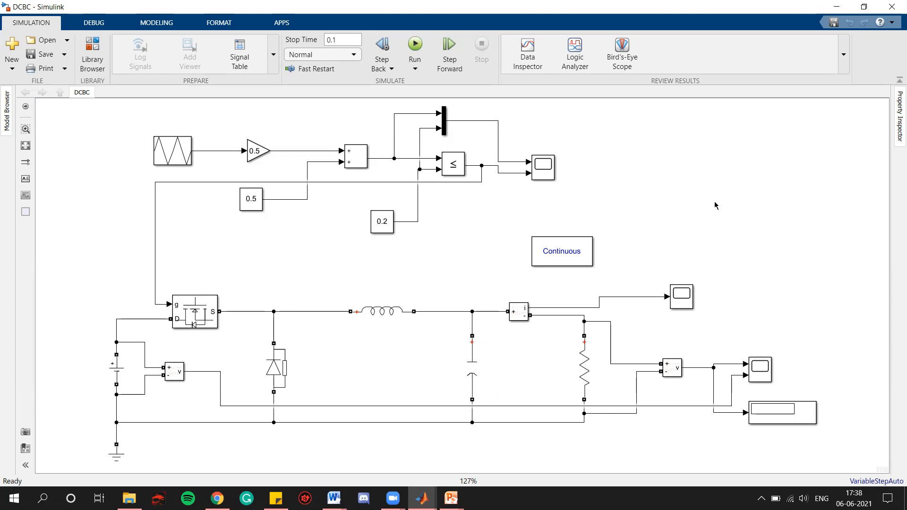
Step: Add a PID Controller block to the model canvas
double_click(701, 159)
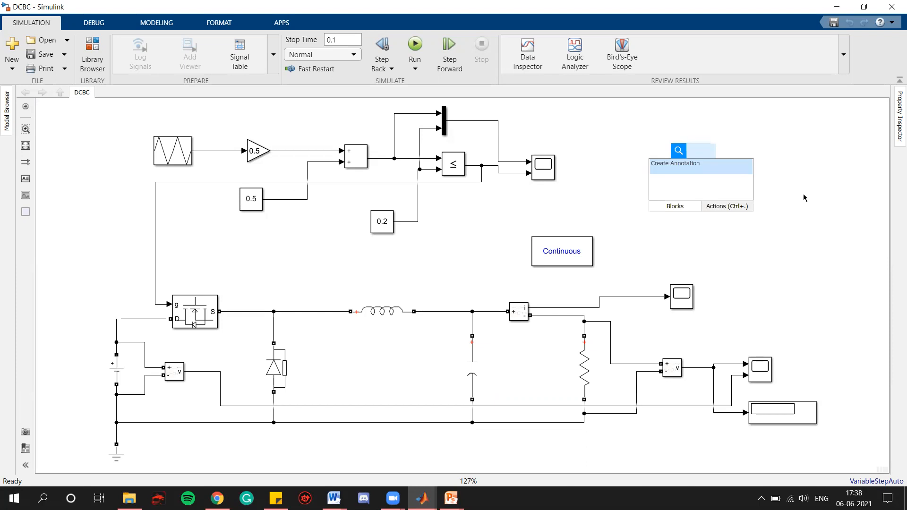
text(PID)
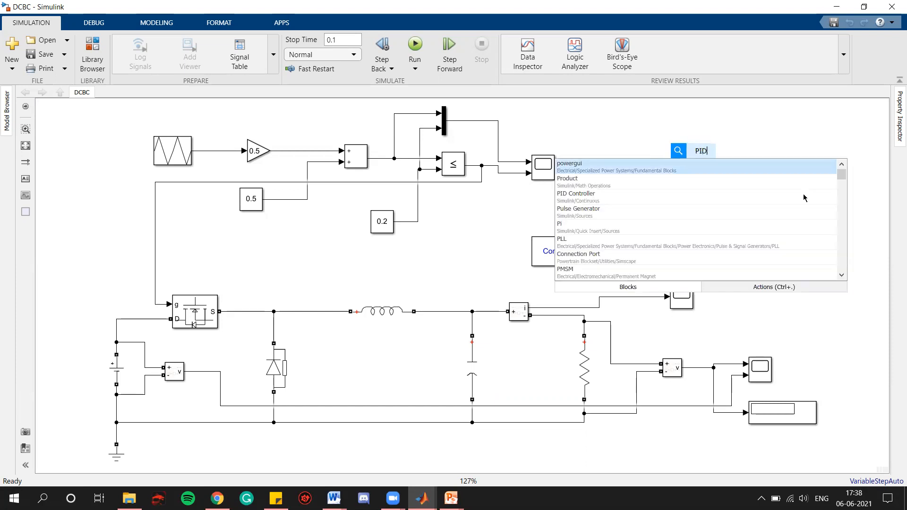
key(Return)
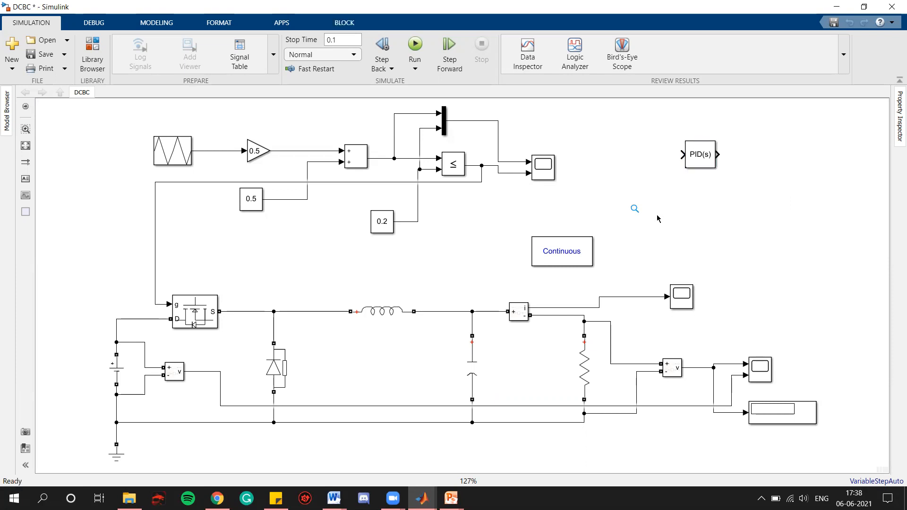
Step: Add an Add (sum) block to the canvas below the PID Controller
double_click(658, 219)
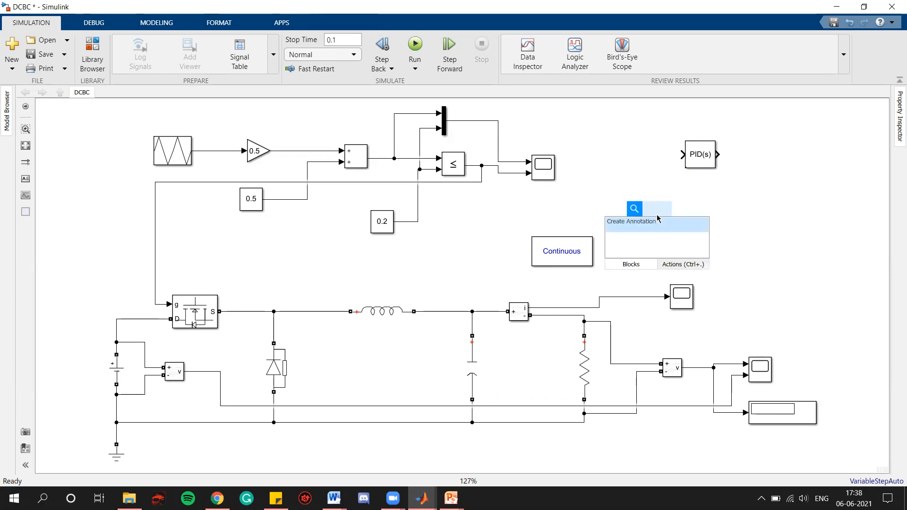
text(add)
key(Return)
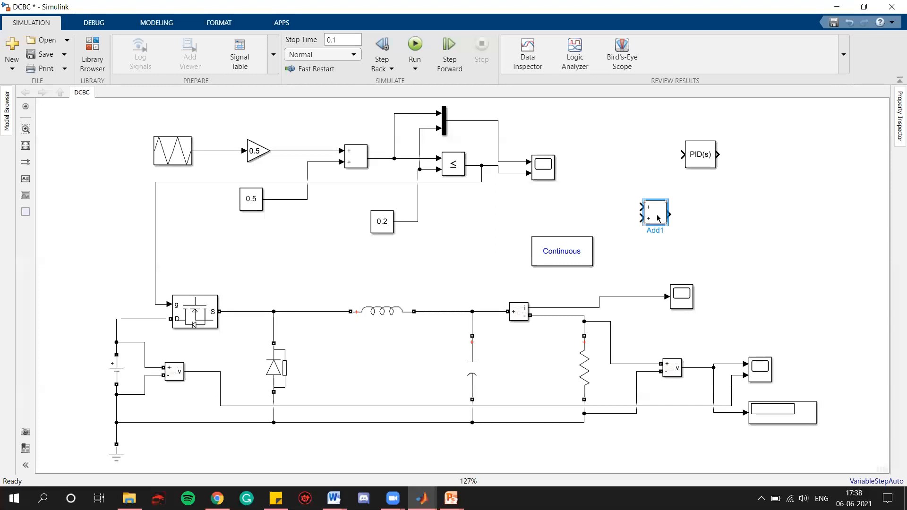
Step: Add a Constant block from Simulink/Sources next to the Add block
double_click(680, 231)
text(con)
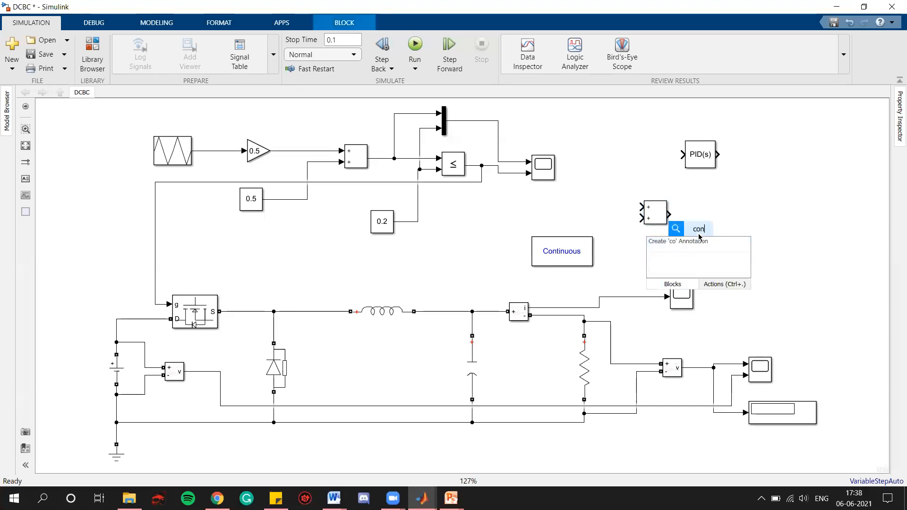
text(sta)
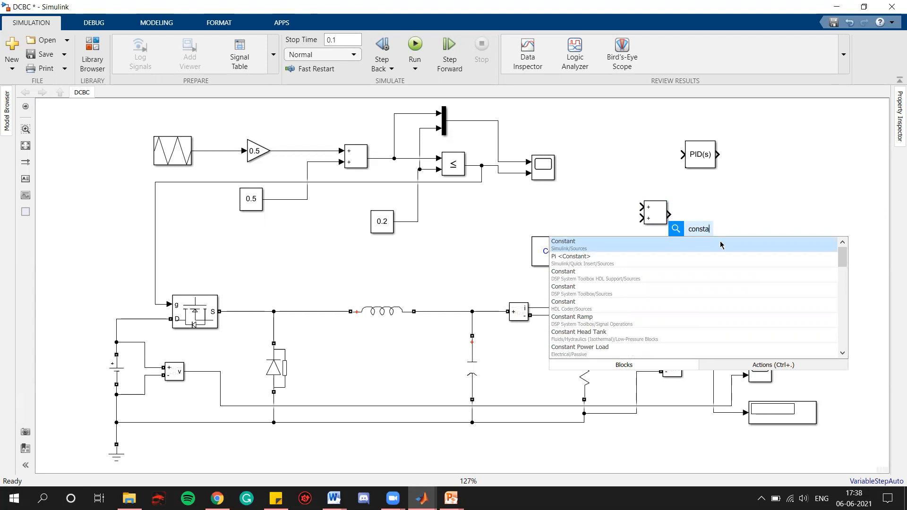
click(706, 245)
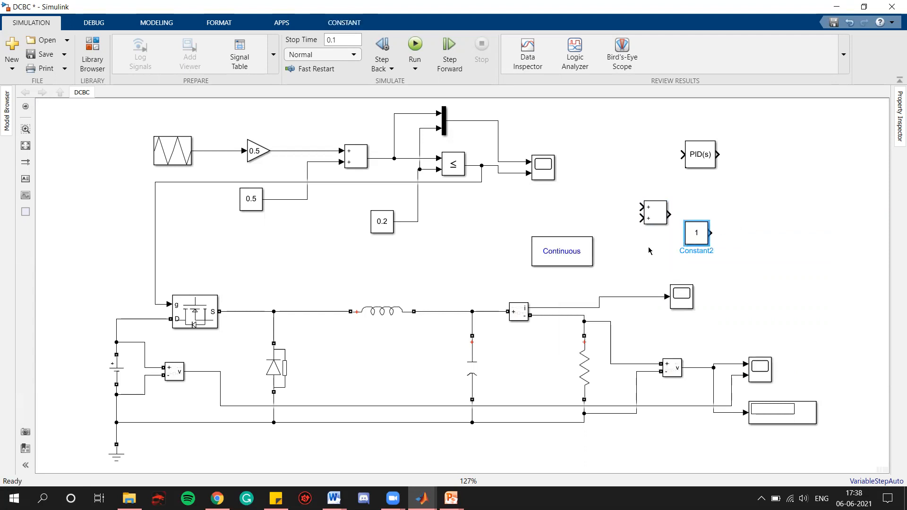
Step: Move the PID Controller, Add and Constant blocks below the circuit and flip each to face left
scroll(504, 214, down, 2)
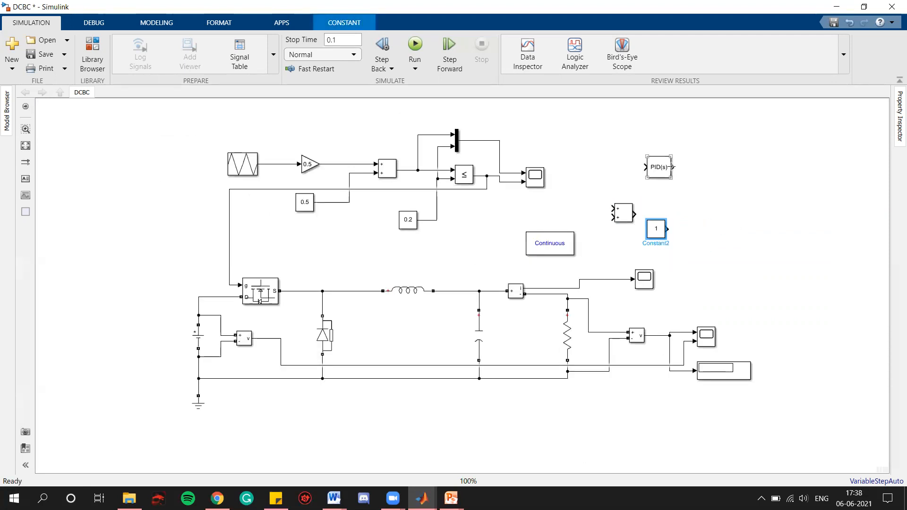
drag(661, 167, 482, 430)
key(ctrl+r)
key(ctrl+r)
drag(624, 212, 572, 435)
key(ctrl+r)
key(ctrl+r)
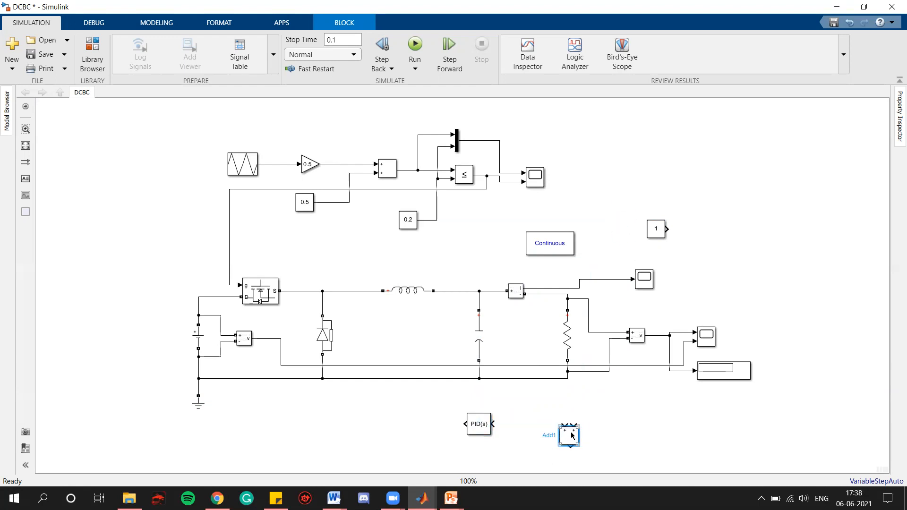
drag(660, 234, 642, 447)
key(ctrl+r)
key(ctrl+r)
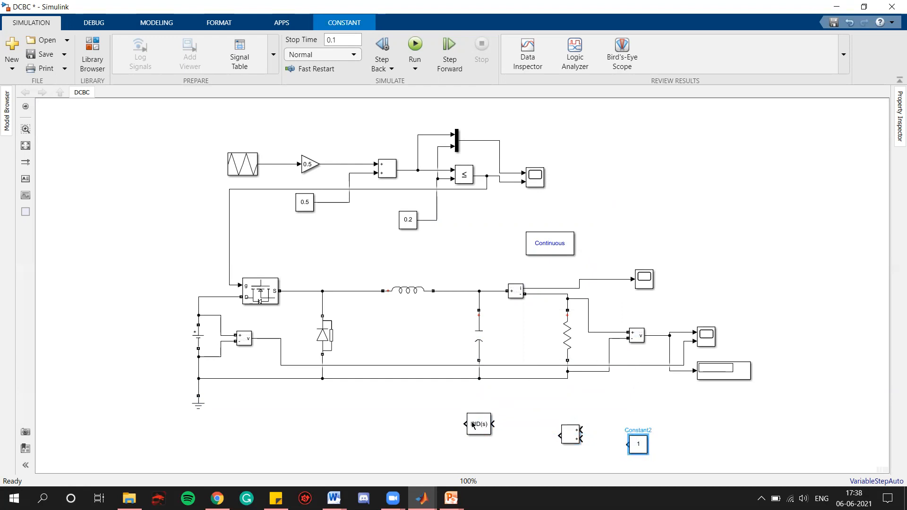
drag(473, 425, 473, 434)
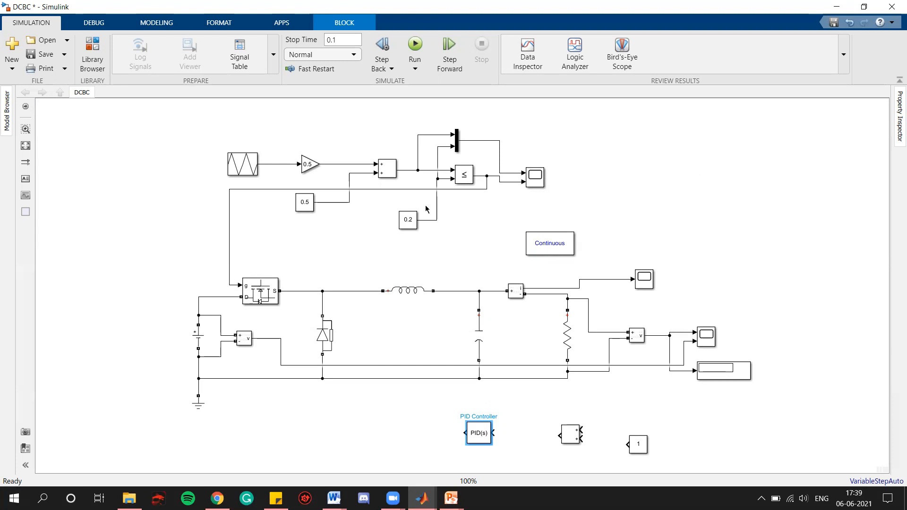
Step: Delete the 0.2 constant block feeding the comparator
drag(389, 205, 424, 239)
scroll(423, 238, up, 2)
scroll(410, 226, up, 1)
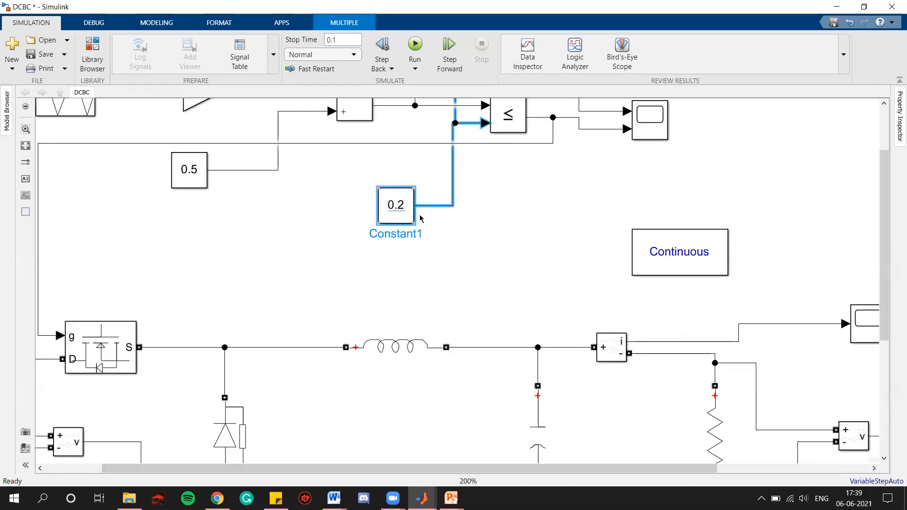
click(450, 239)
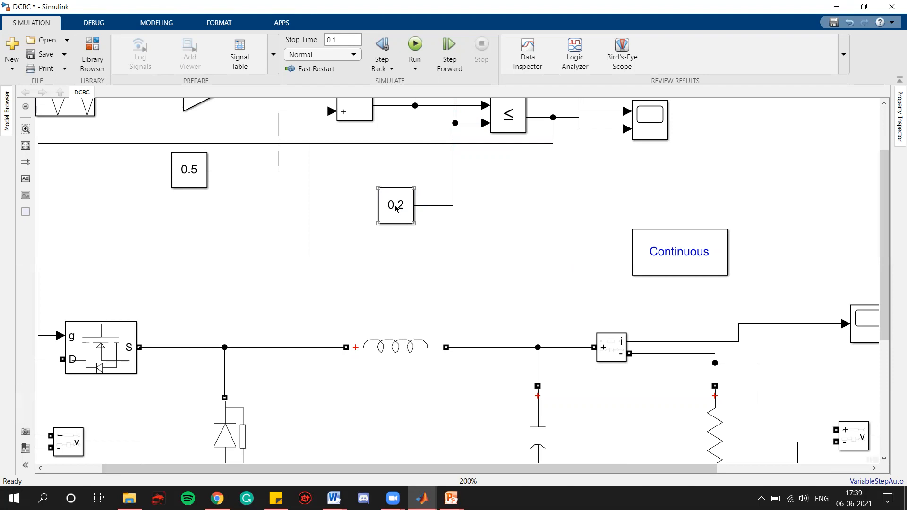
click(473, 225)
click(27, 147)
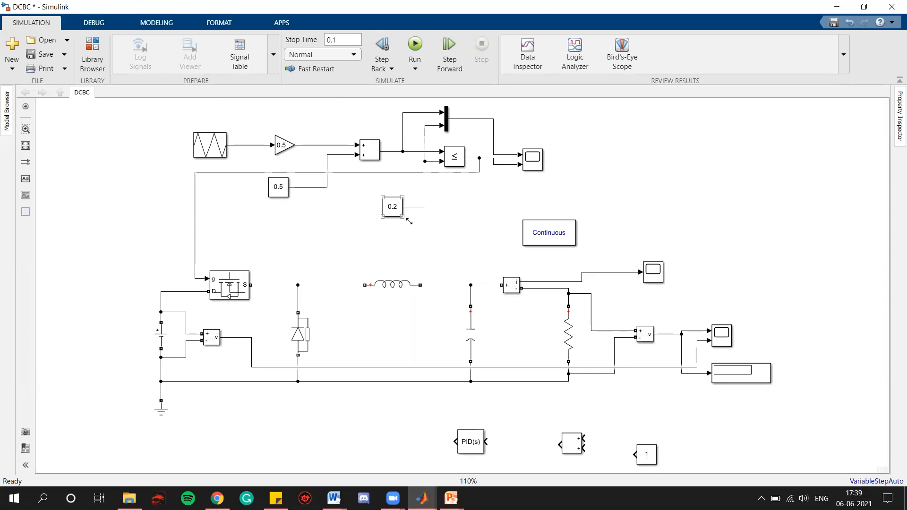
click(392, 210)
drag(392, 212, 352, 221)
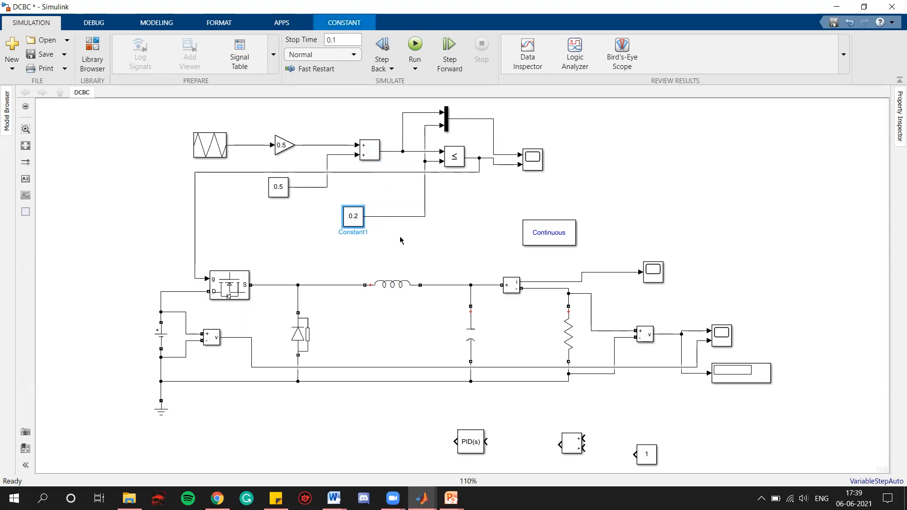
key(Delete)
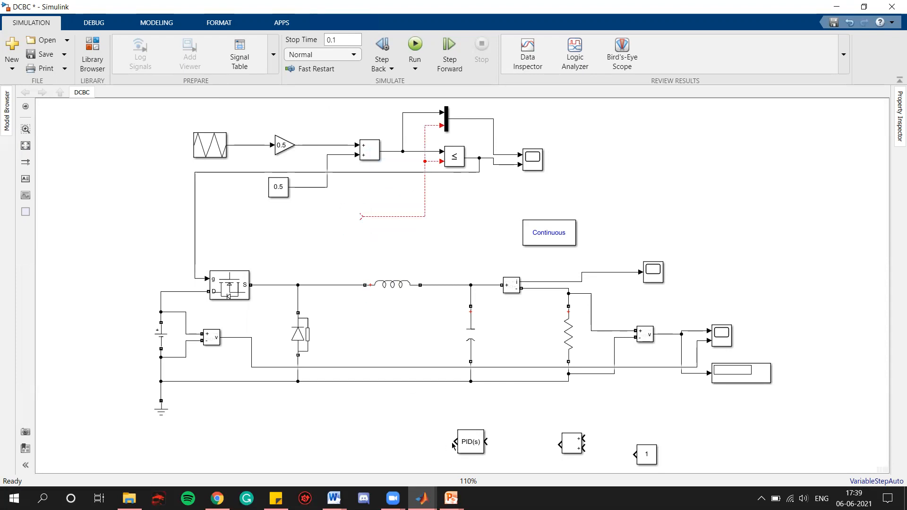
Step: Connect the PID Controller output to the comparator's freed input line, routing it around the left side
click(453, 444)
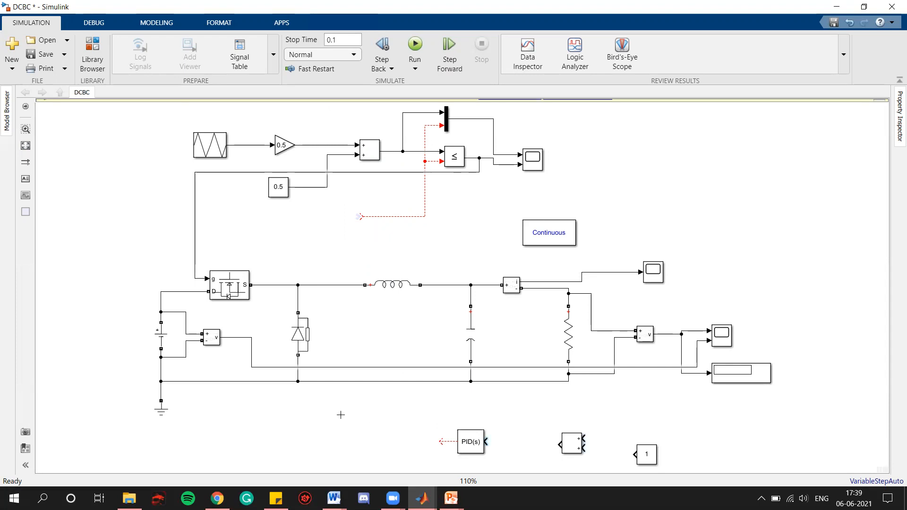
click(359, 216)
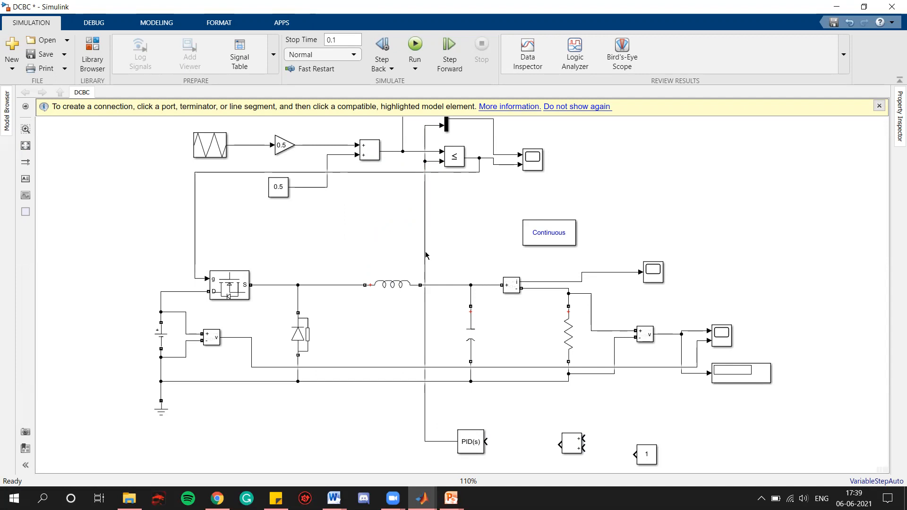
drag(425, 255, 109, 268)
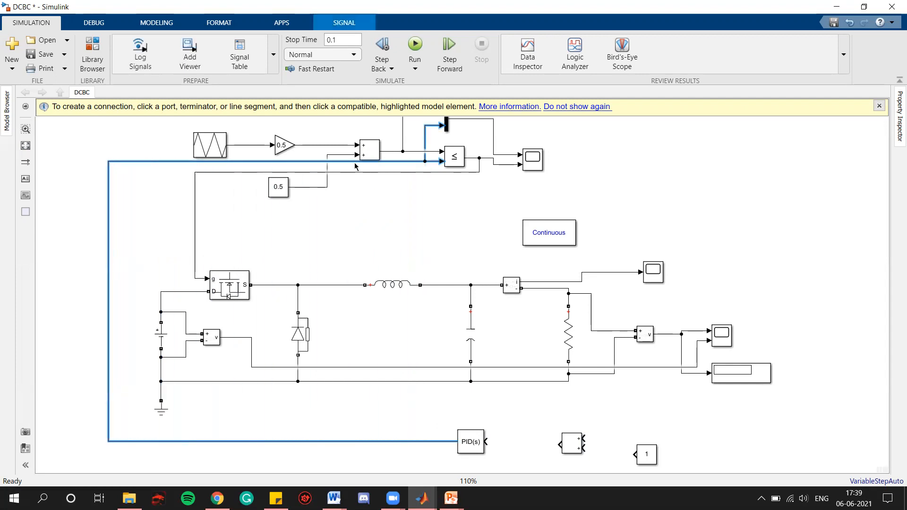
drag(353, 161, 353, 220)
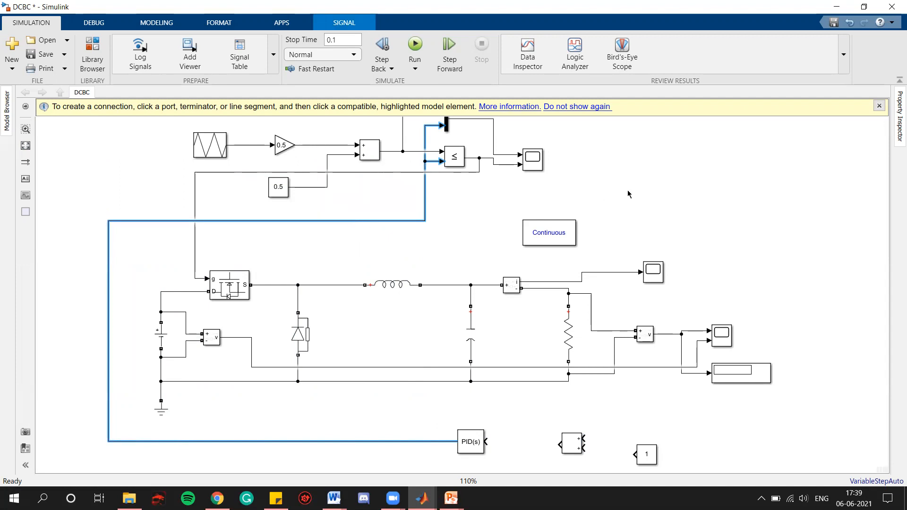
click(879, 106)
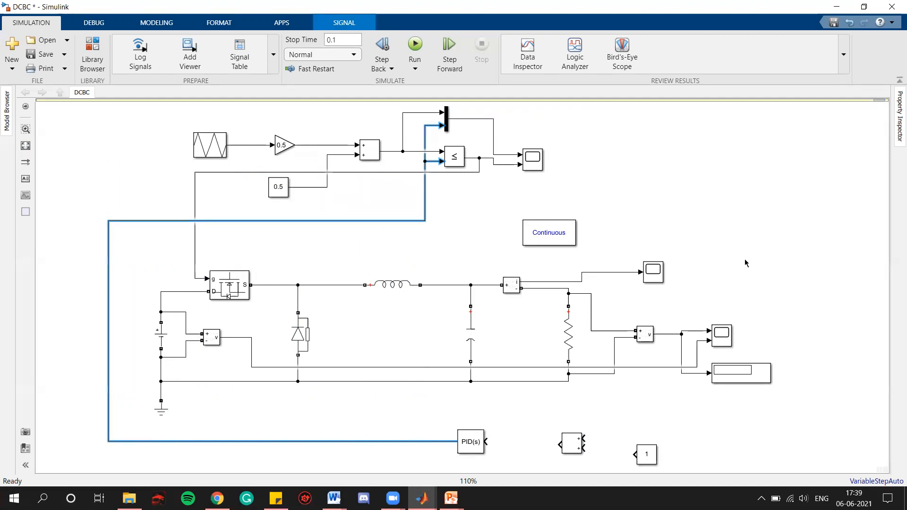
Step: Connect the Add block's output to the PID Controller input and wire the measured load voltage and constant into its inputs
click(547, 448)
drag(557, 445, 486, 442)
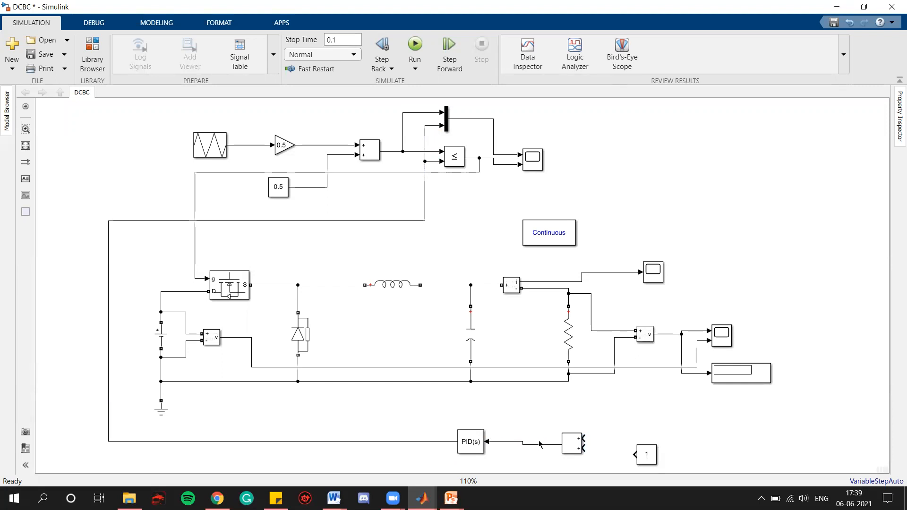
drag(571, 444, 569, 440)
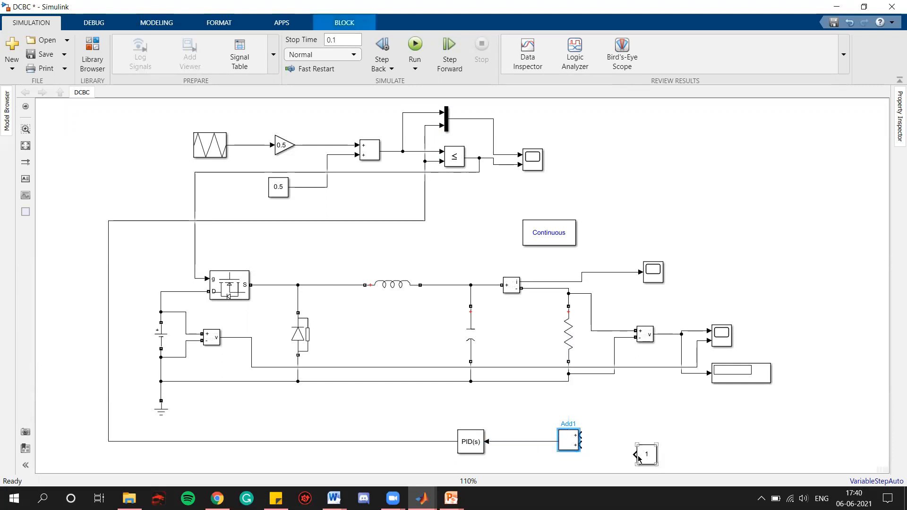
mouse_move(634, 454)
mouse_down()
mouse_move(583, 445)
mouse_move(582, 434)
mouse_move(626, 420)
mouse_move(652, 392)
mouse_move(664, 335)
mouse_up()
Step: Set the Add block's list of signs to -+ and apply
click(566, 435)
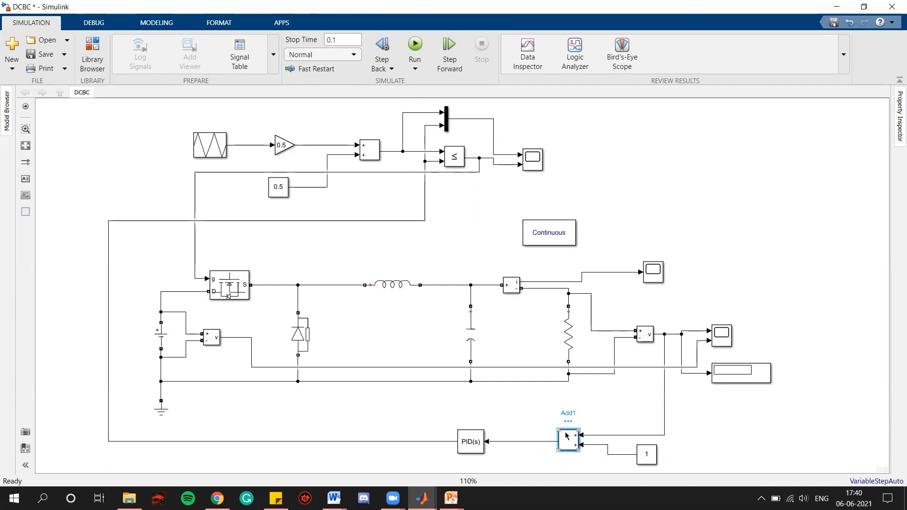
click(609, 354)
click(610, 353)
key(Home)
key(Delete)
text(-)
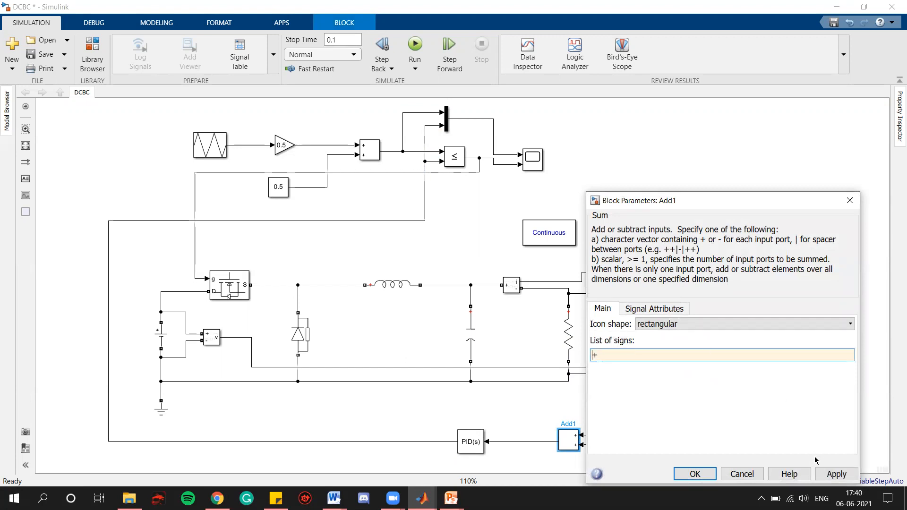
click(829, 473)
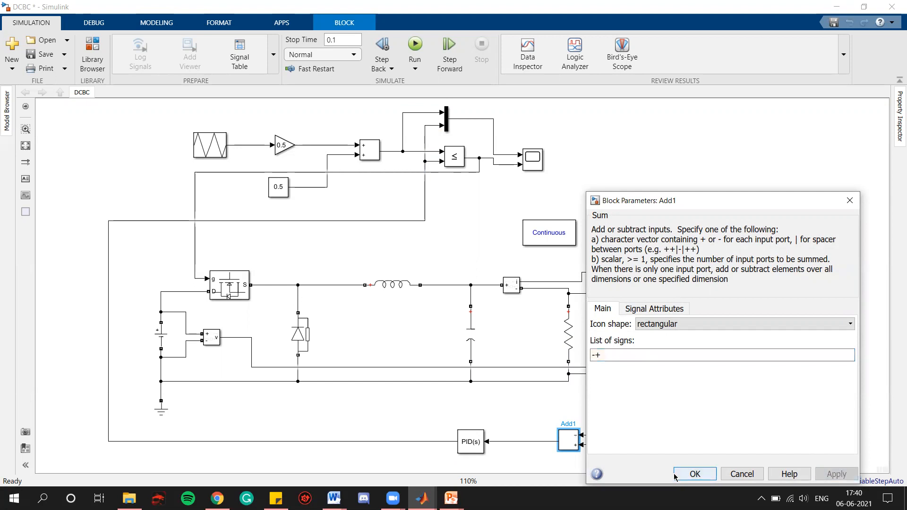
click(676, 475)
click(801, 240)
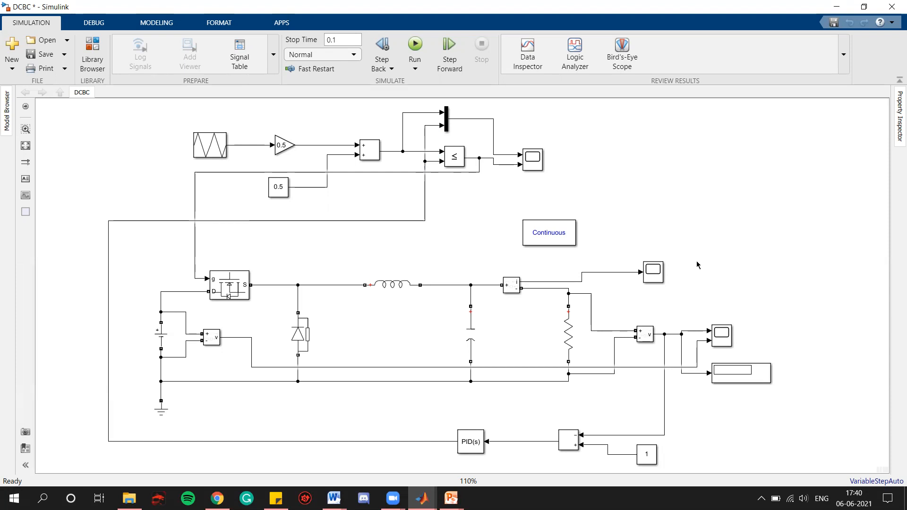
Step: Open the DC voltage source's parameters to check its amplitude, then close the dialog
double_click(161, 336)
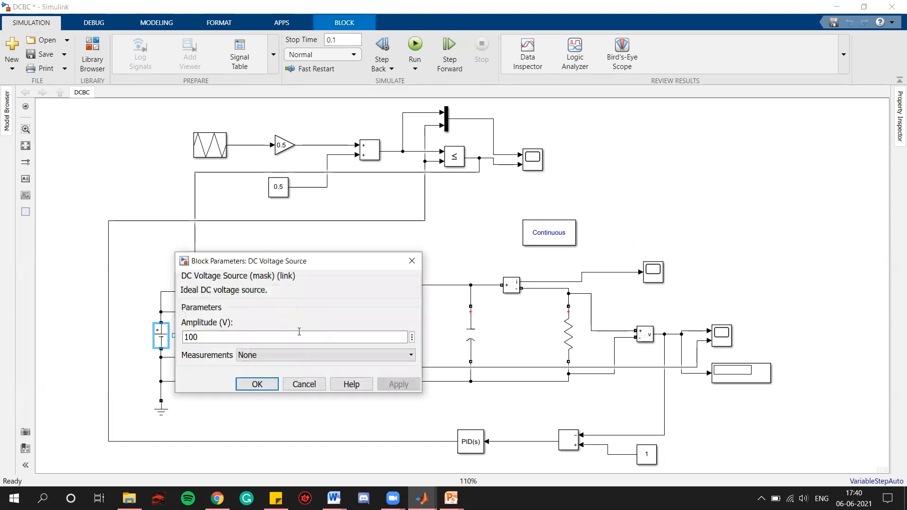
click(411, 260)
click(849, 197)
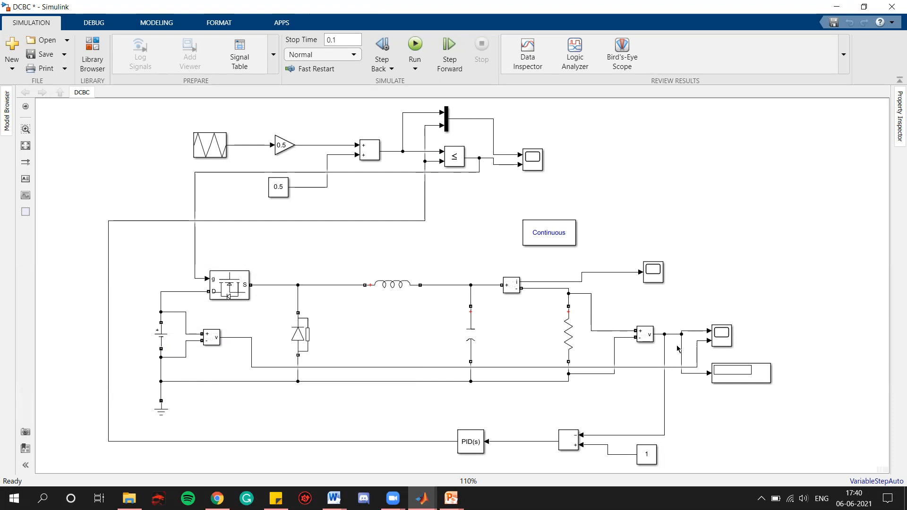
Step: Set the new constant block's value to 50
click(651, 454)
double_click(651, 455)
text(50)
click(609, 474)
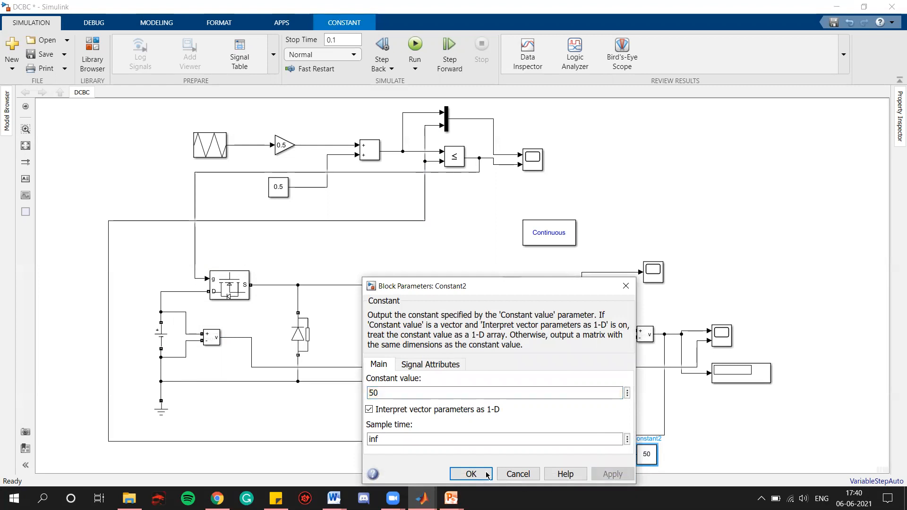
click(487, 474)
Step: Set the simulation stop time to 1
click(351, 40)
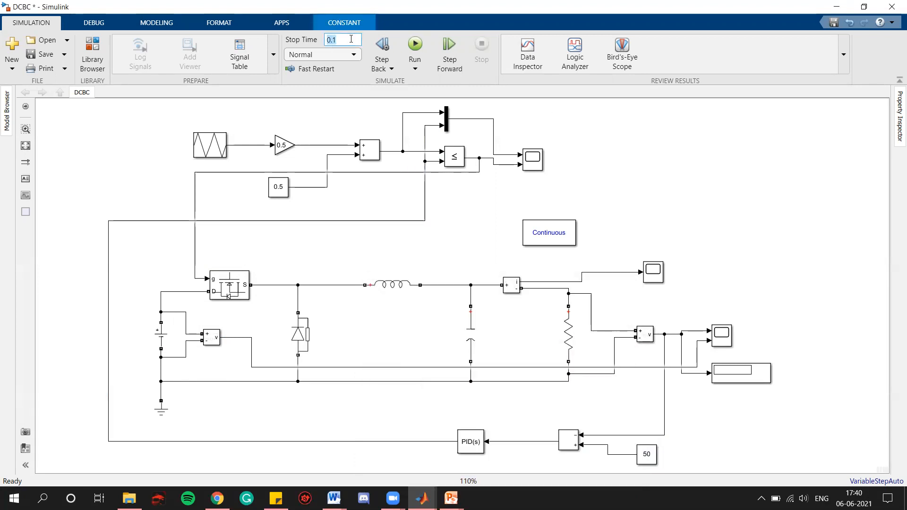
text(1)
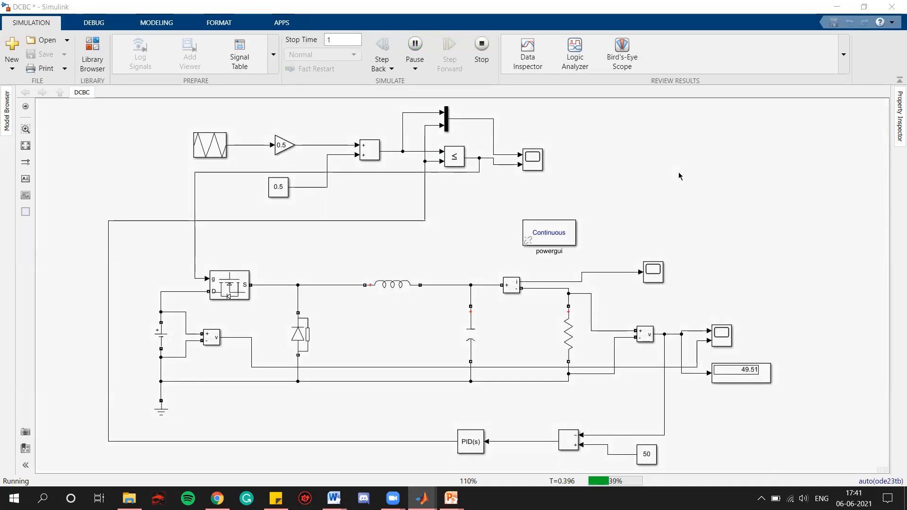
Step: Zoom in to read the output voltage display, then fit the whole model in view
scroll(766, 379, up, 3)
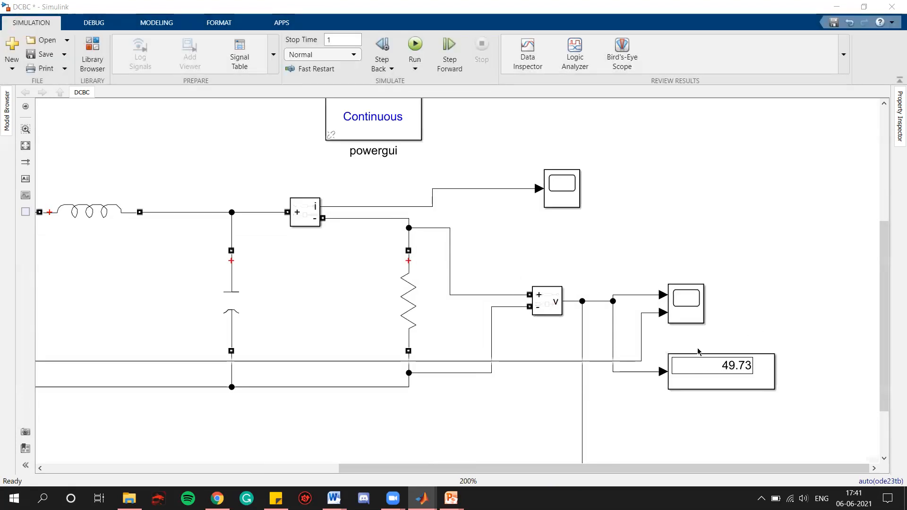
click(731, 374)
click(26, 145)
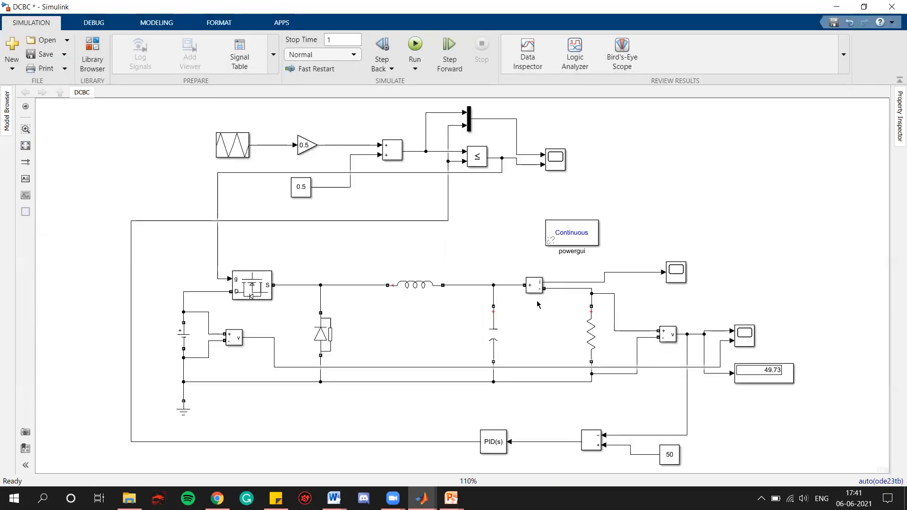
Step: Open the output voltage scope, autoscale its axes to examine the response, and close it
click(745, 336)
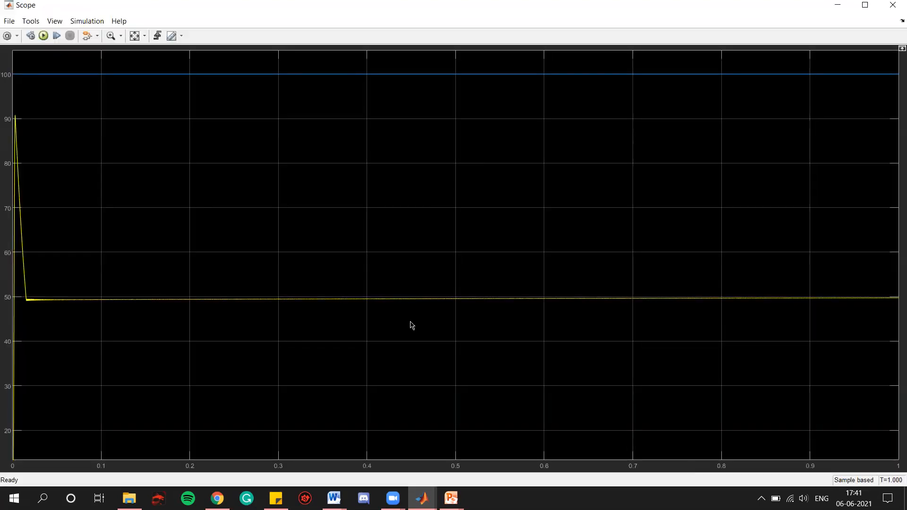
click(135, 36)
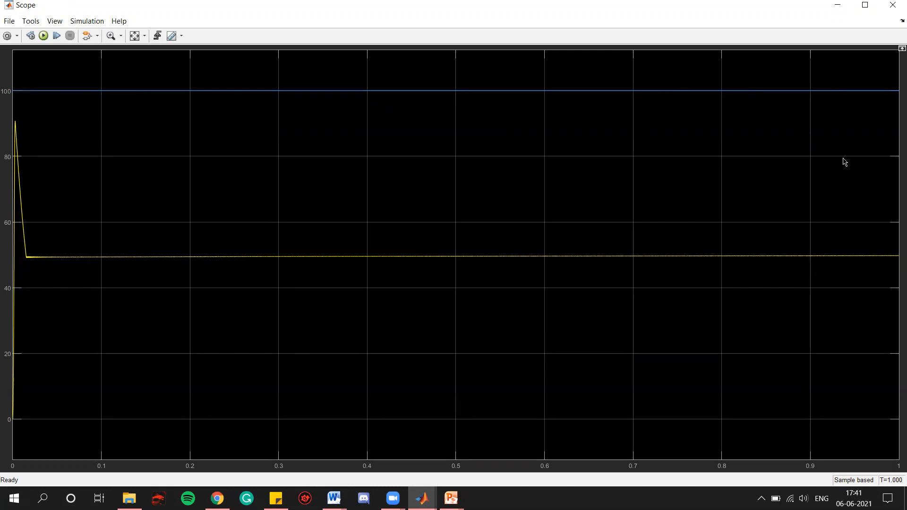
click(892, 5)
Step: Open the PWM scope showing carrier, duty cycle and gate signal, autoscale it to examine the traces, and close it
click(561, 166)
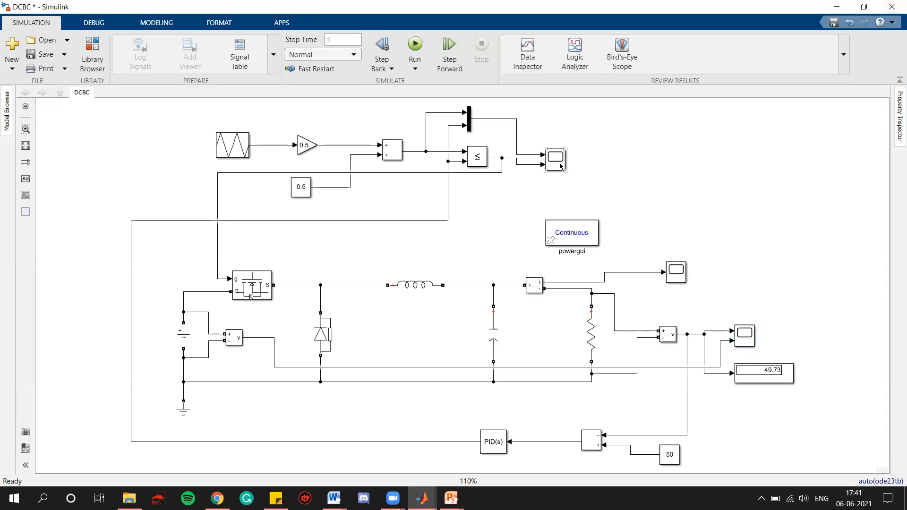
click(560, 165)
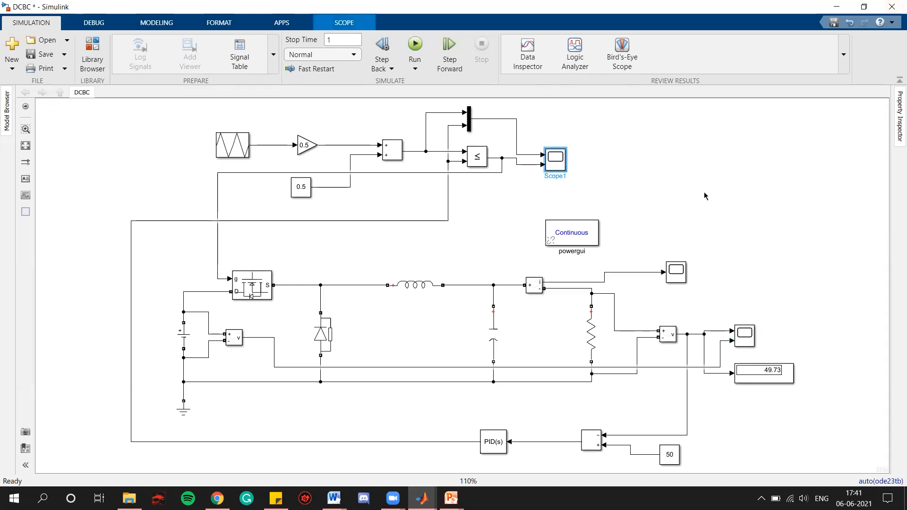
key(Return)
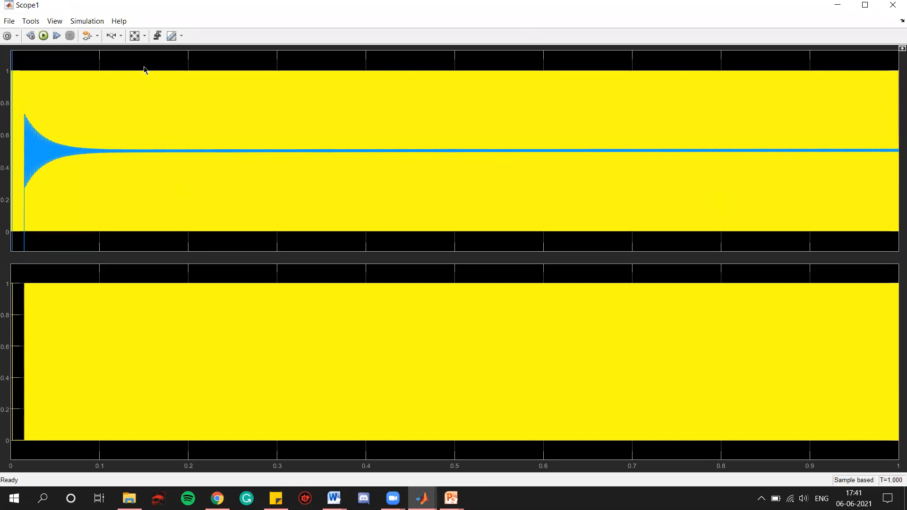
click(134, 36)
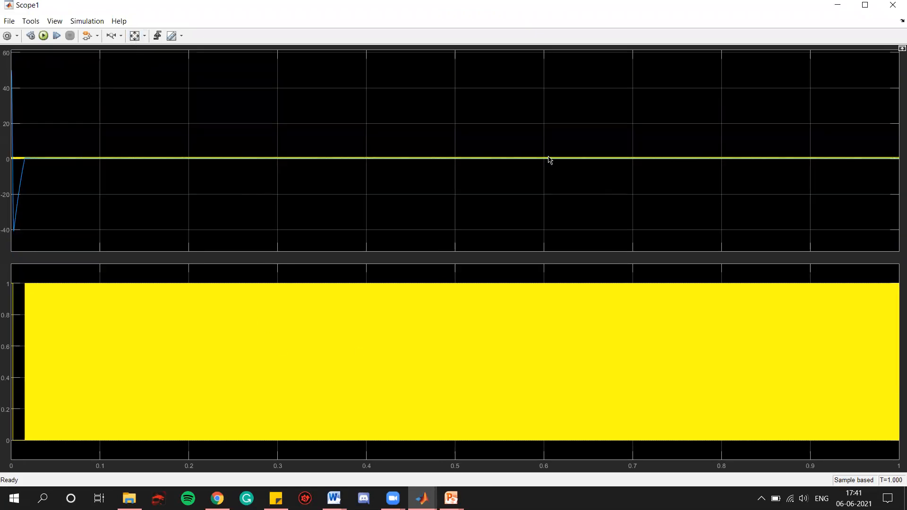
click(893, 4)
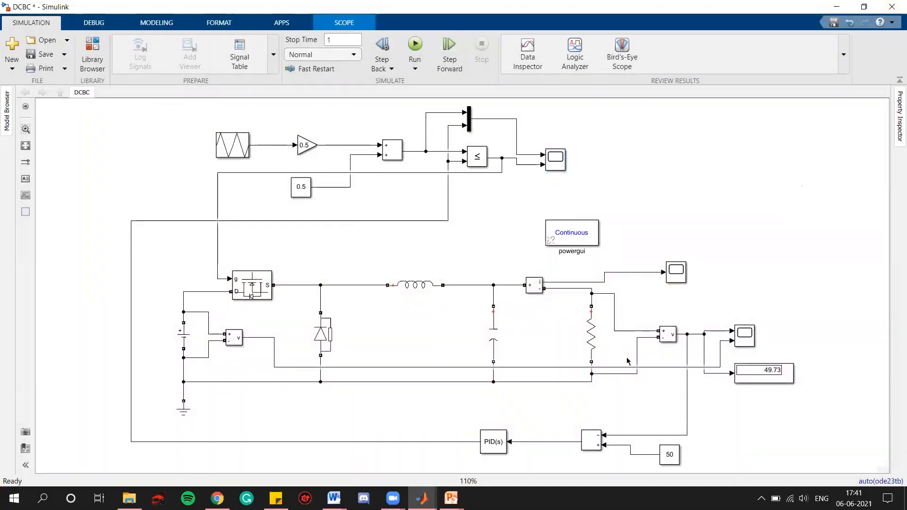
Step: Open the PID Controller block's parameters and change the controller type to PI
click(488, 448)
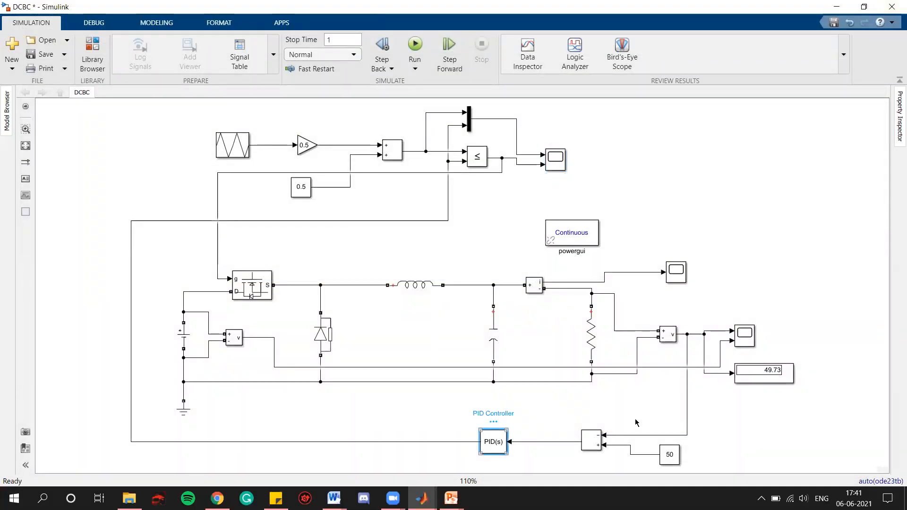
double_click(493, 442)
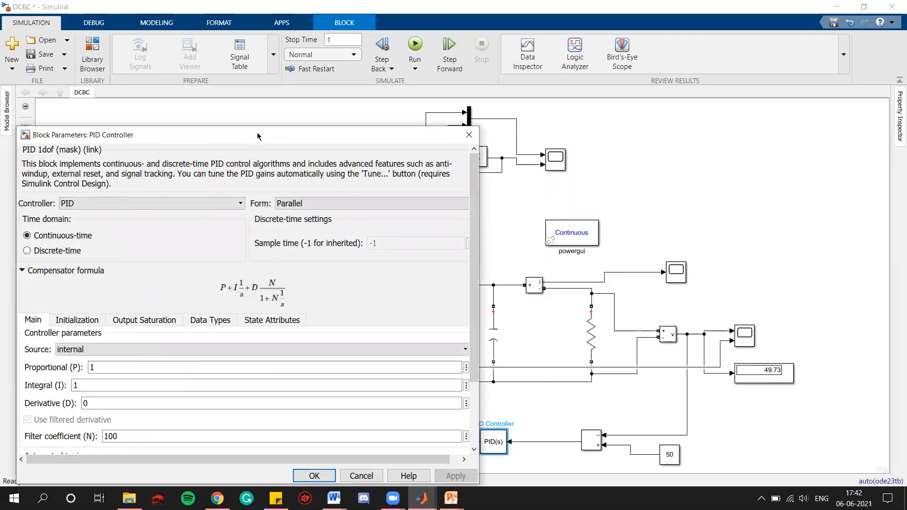
drag(257, 136, 442, 92)
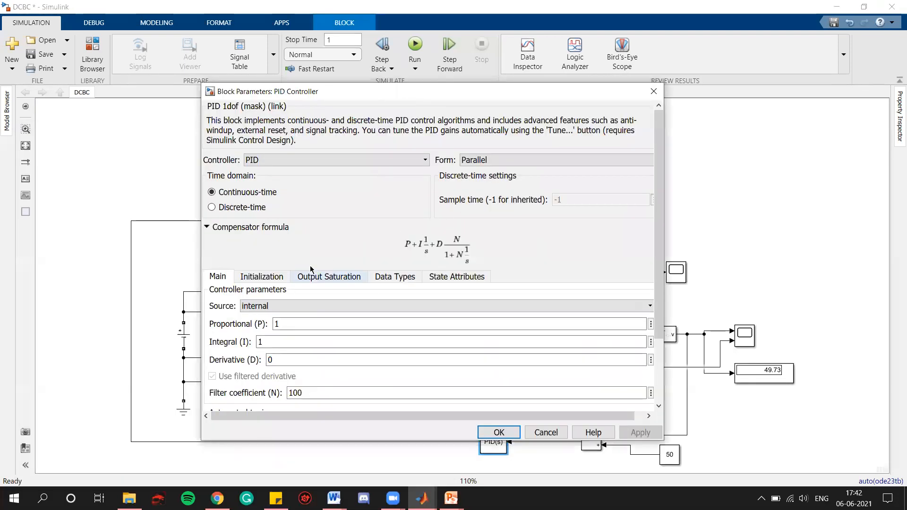
click(321, 163)
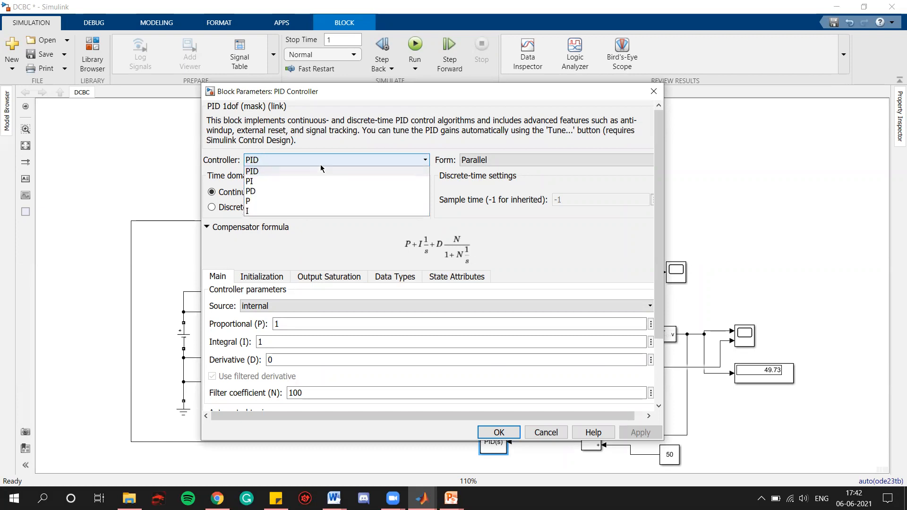
click(284, 182)
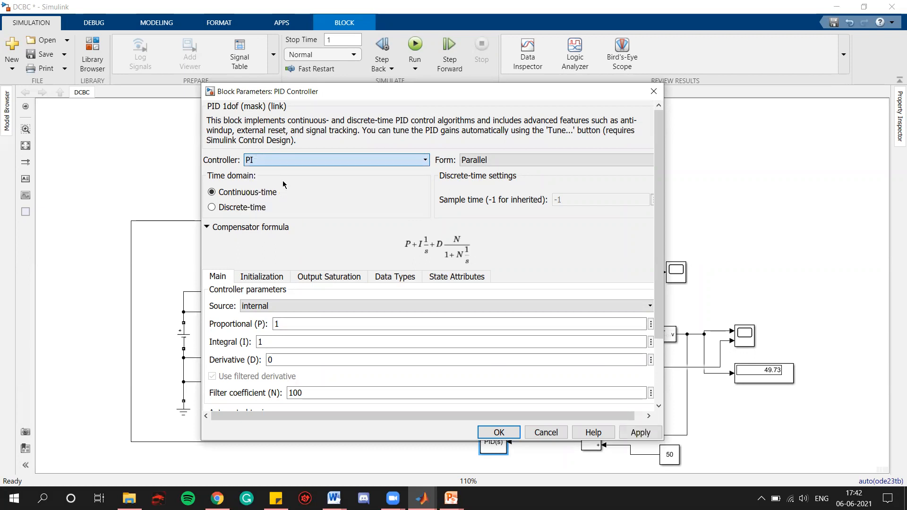
Step: Set the PI controller's proportional gain to 0.0001 and integral gain to 0.1, apply and close the dialog
double_click(304, 317)
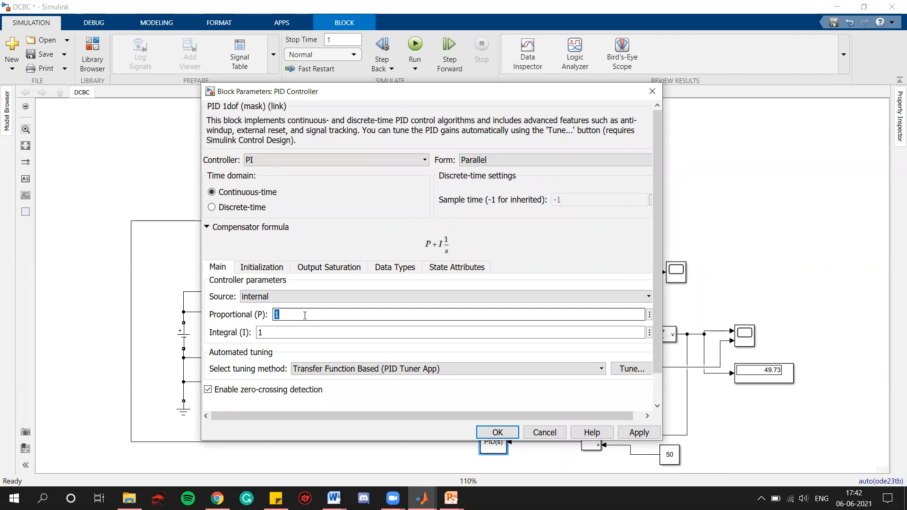
text(0)
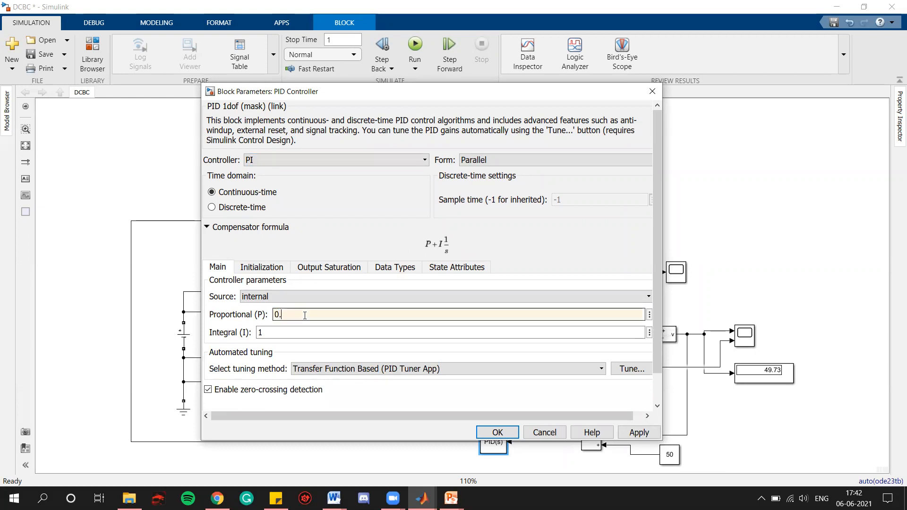
text(.0001)
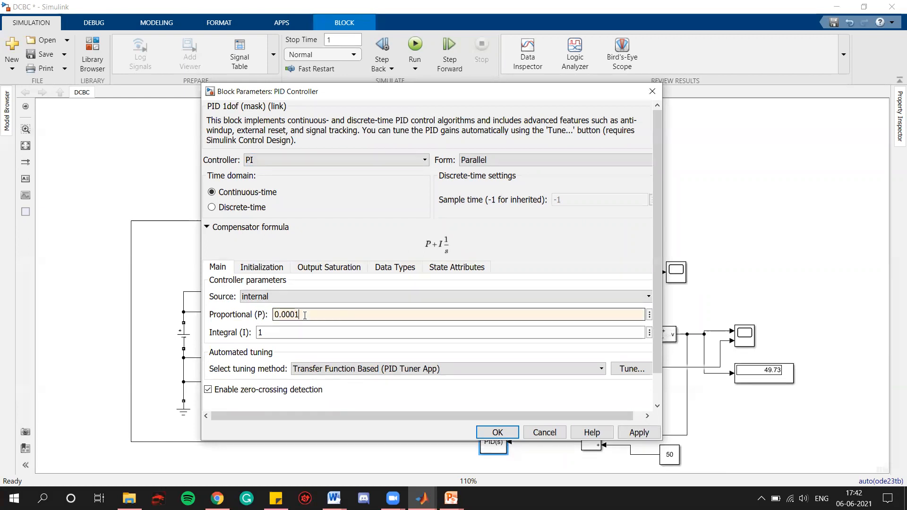
double_click(285, 334)
text(0.)
click(638, 433)
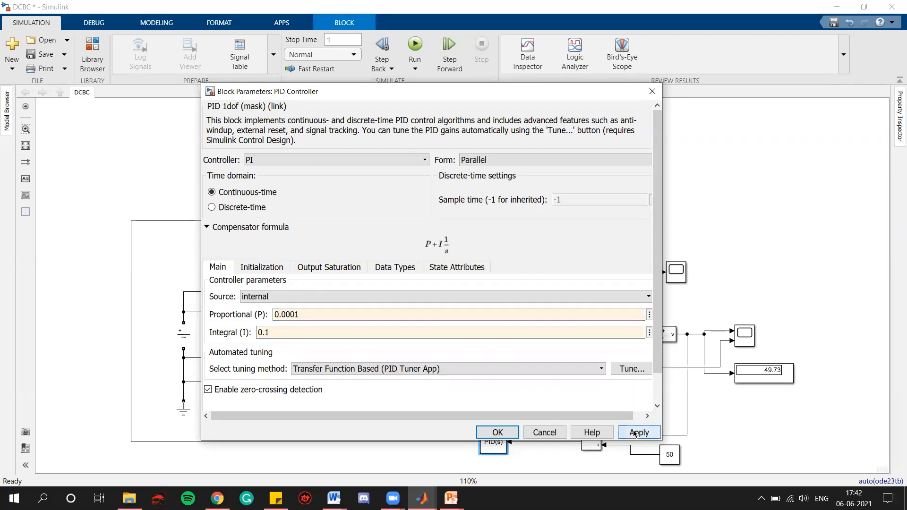
click(508, 439)
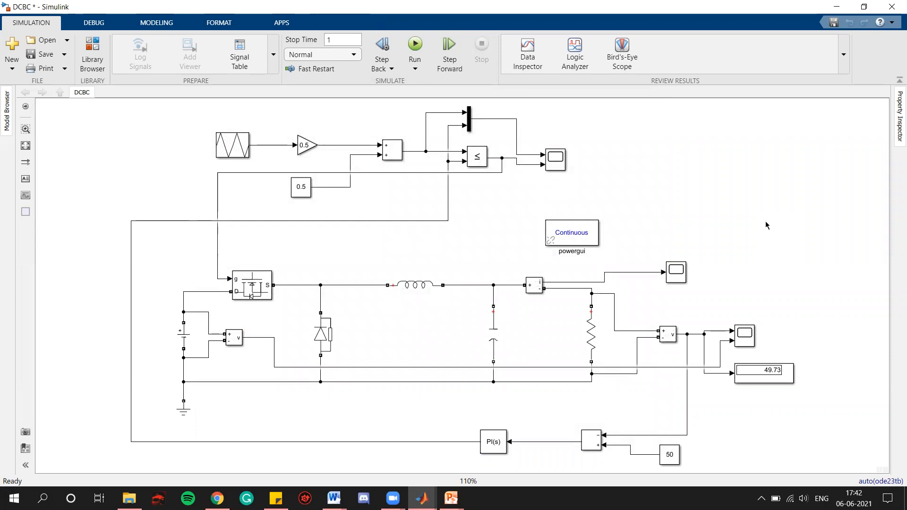
Step: Run the simulation and zoom in on the output voltage display, then fit the model in view
key(ctrl+t)
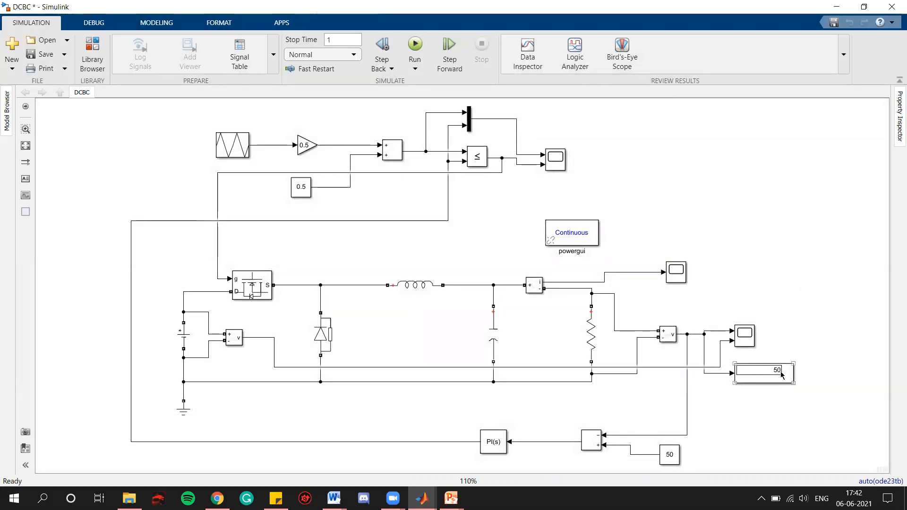
scroll(783, 371, up, 5)
scroll(783, 371, up, 1)
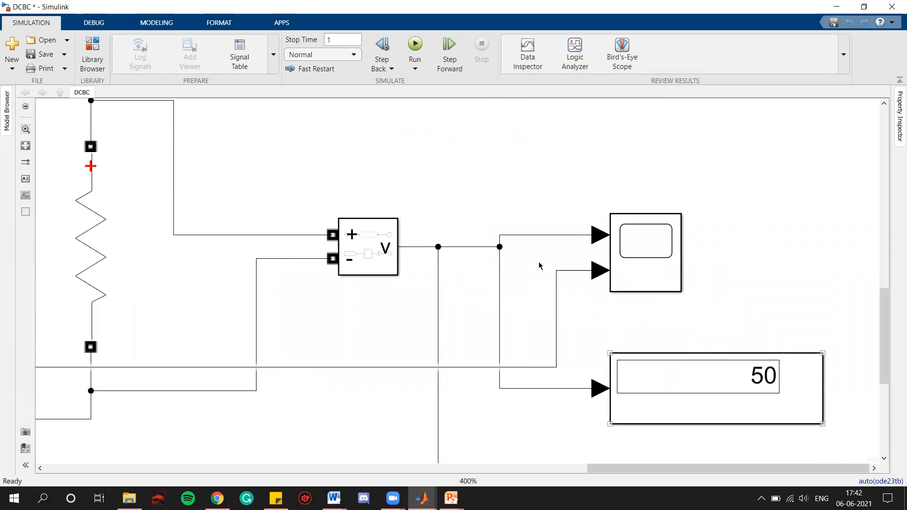
click(26, 145)
Step: Inspect the output voltage scope, then zoom vertically into the duty cycle trace on the PWM scope
click(750, 344)
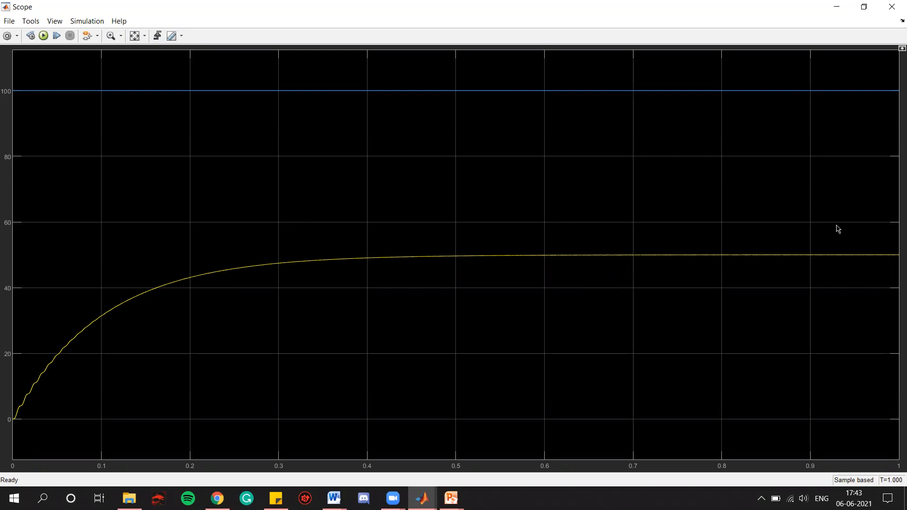
click(892, 8)
double_click(551, 159)
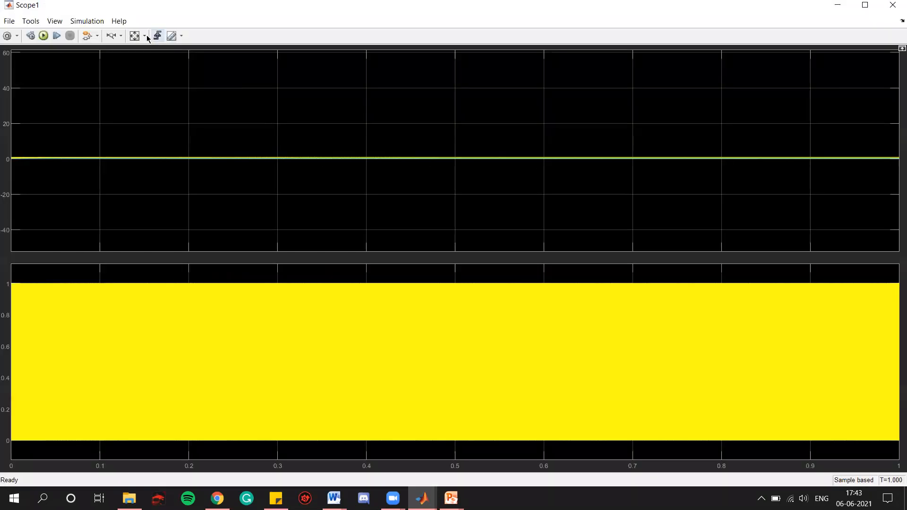
click(135, 36)
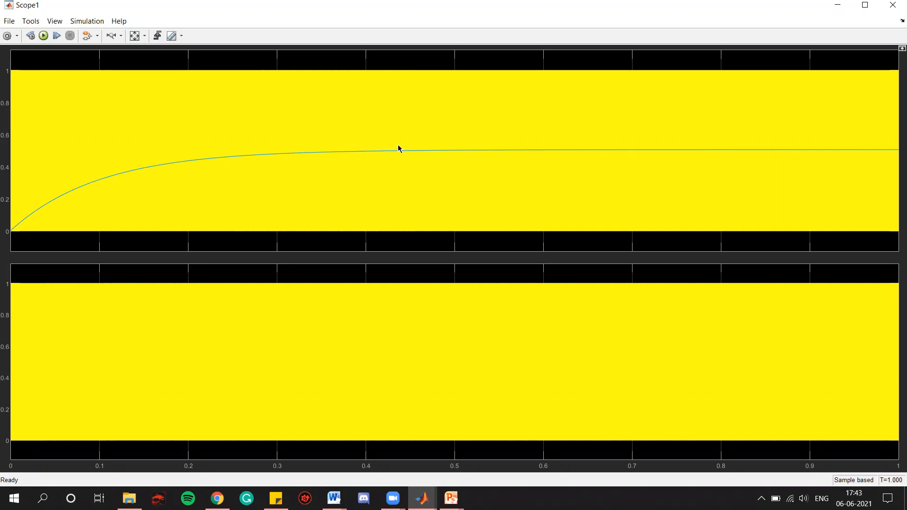
click(121, 36)
click(117, 64)
click(112, 35)
drag(562, 140, 563, 160)
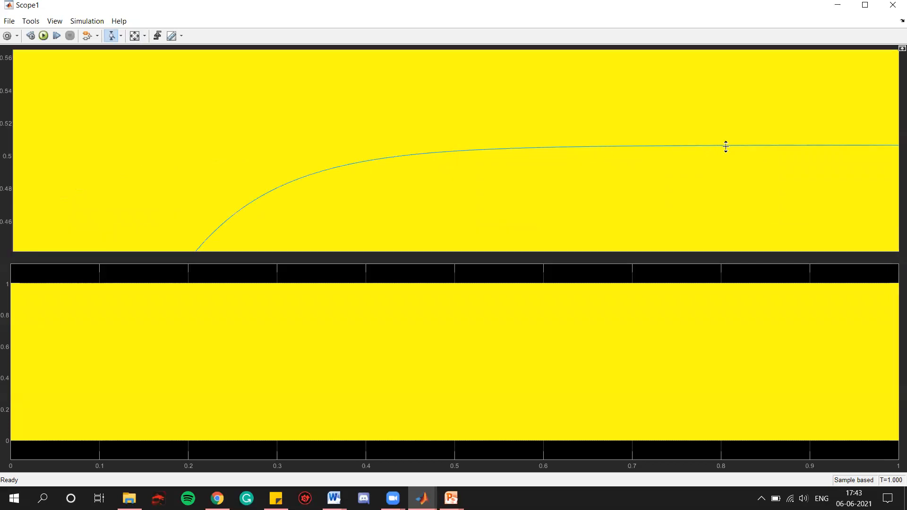
drag(736, 133, 739, 156)
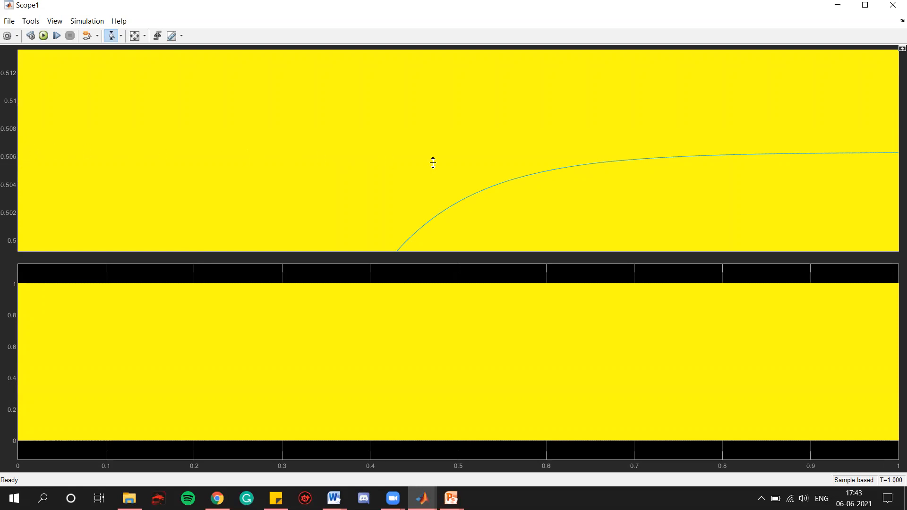
drag(782, 147, 781, 160)
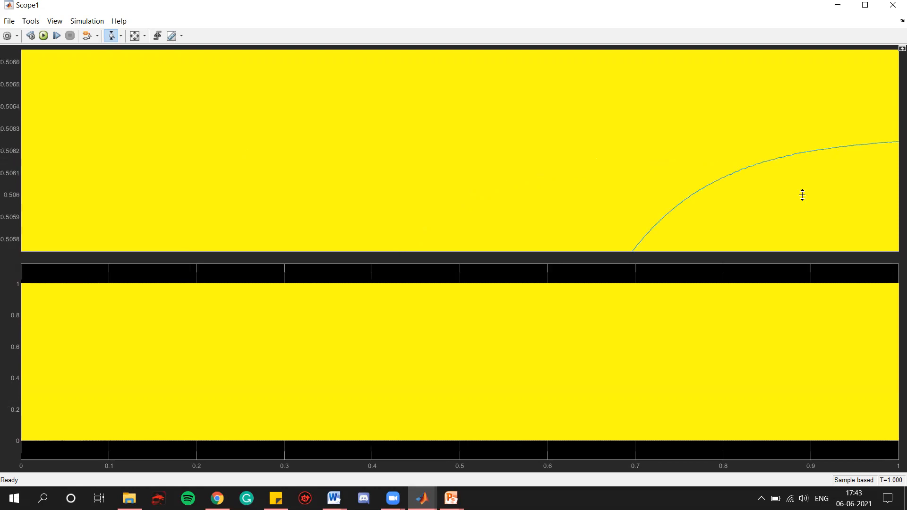
Step: Autoscale the PWM scope and zoom horizontally into the carrier and gate pulse waveforms, then close it
click(136, 36)
drag(77, 142, 77, 195)
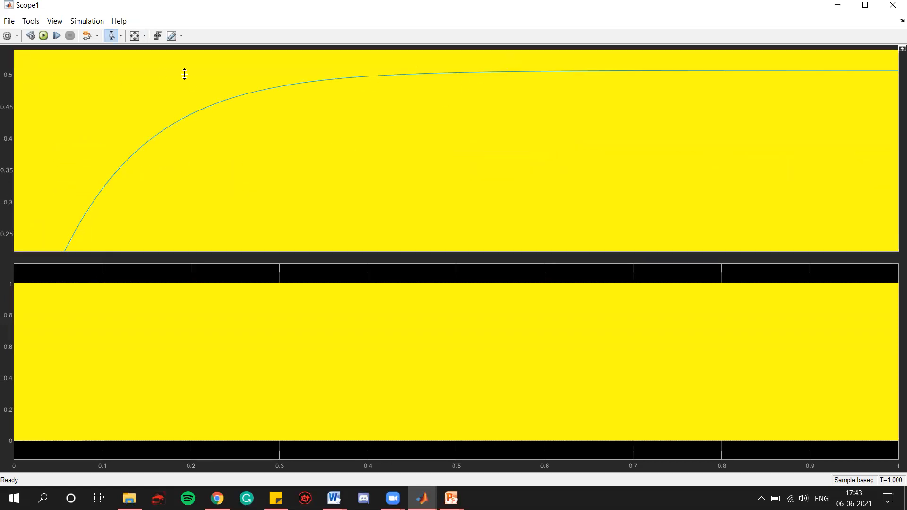
click(135, 36)
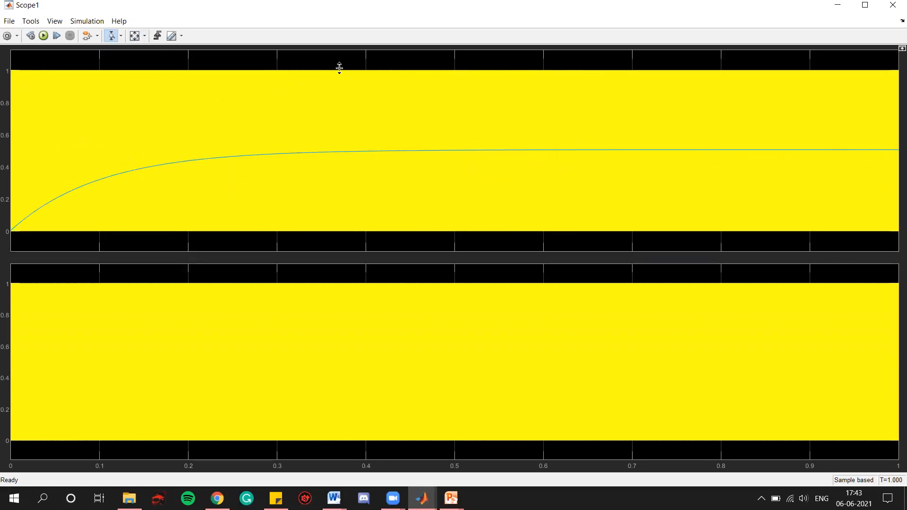
click(121, 36)
click(112, 64)
drag(640, 156, 502, 155)
drag(628, 154, 404, 152)
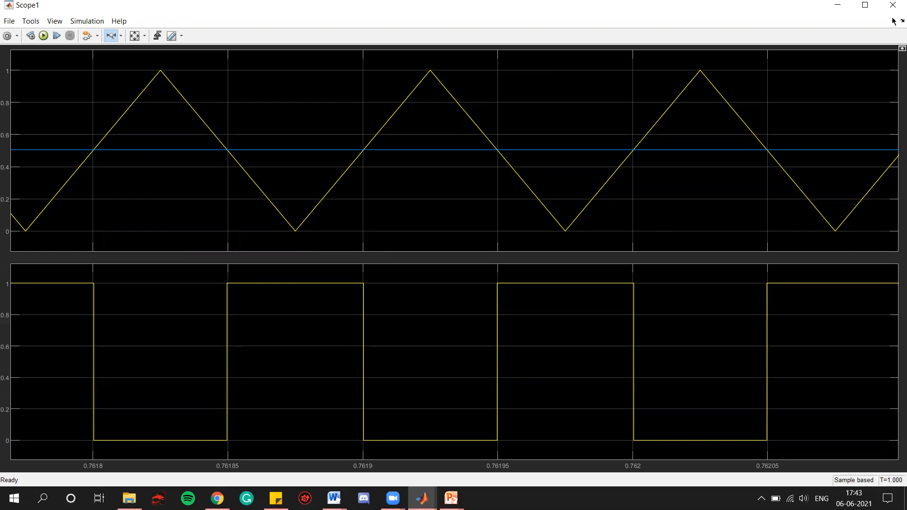
click(865, 5)
click(892, 6)
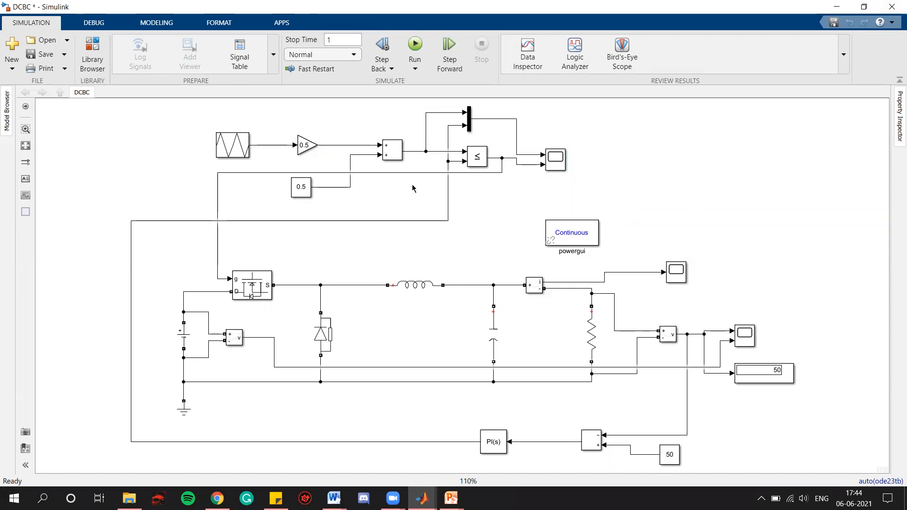
Step: Set the reference constant block's value to 75 and apply it
click(668, 457)
click(670, 454)
click(713, 455)
click(668, 454)
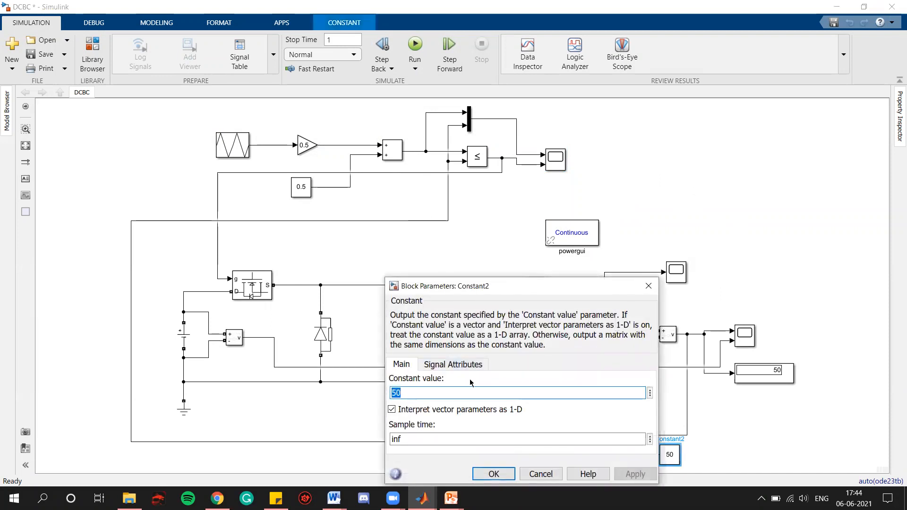
text(75)
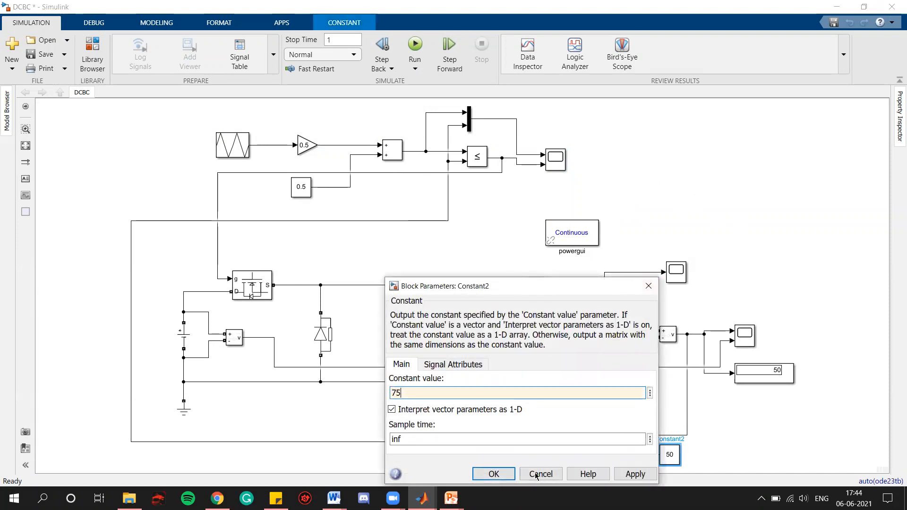
click(638, 474)
click(493, 474)
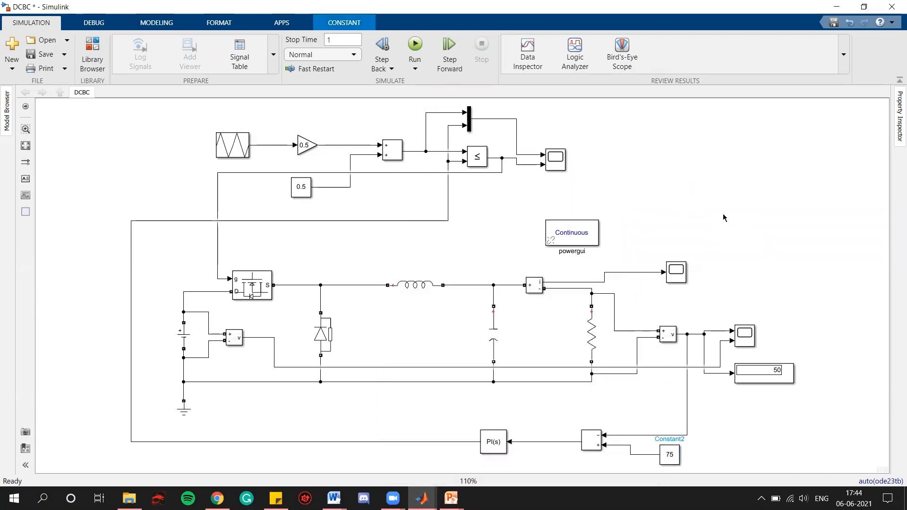
Step: Run the simulation and zoom in on the output voltage display
click(450, 56)
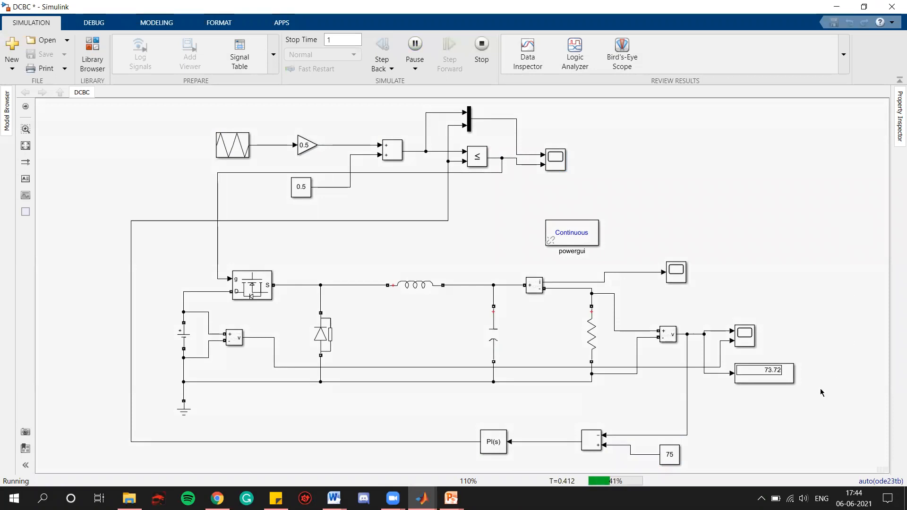
scroll(785, 389, up, 5)
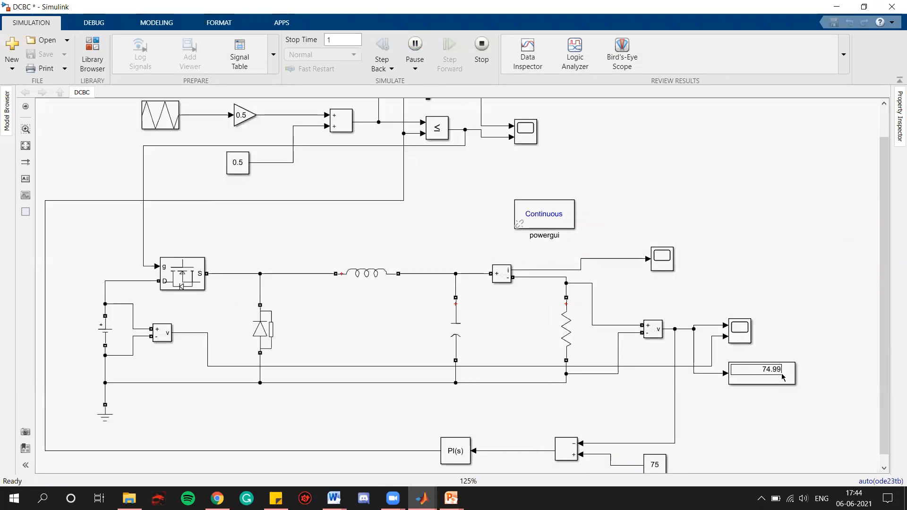
click(772, 375)
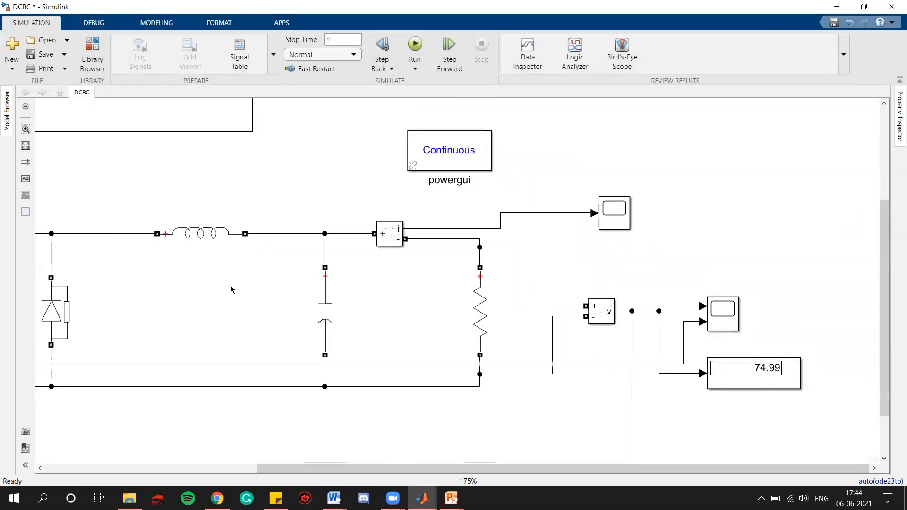
Step: Fit the model to view, open the PWM scope and zoom horizontally into the carrier and gate pulse waveforms, then close it
click(25, 145)
double_click(553, 168)
click(141, 36)
drag(523, 111, 523, 111)
drag(582, 106, 482, 108)
drag(623, 109, 475, 116)
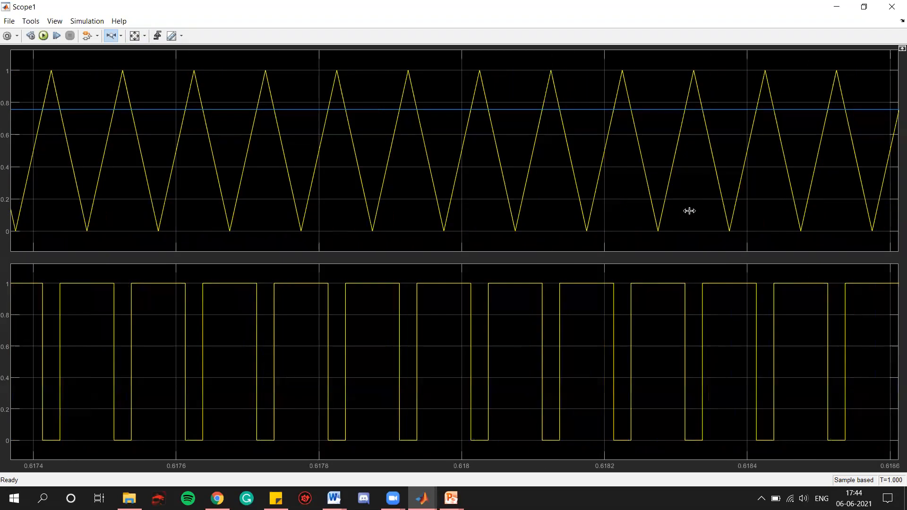
drag(599, 113, 389, 114)
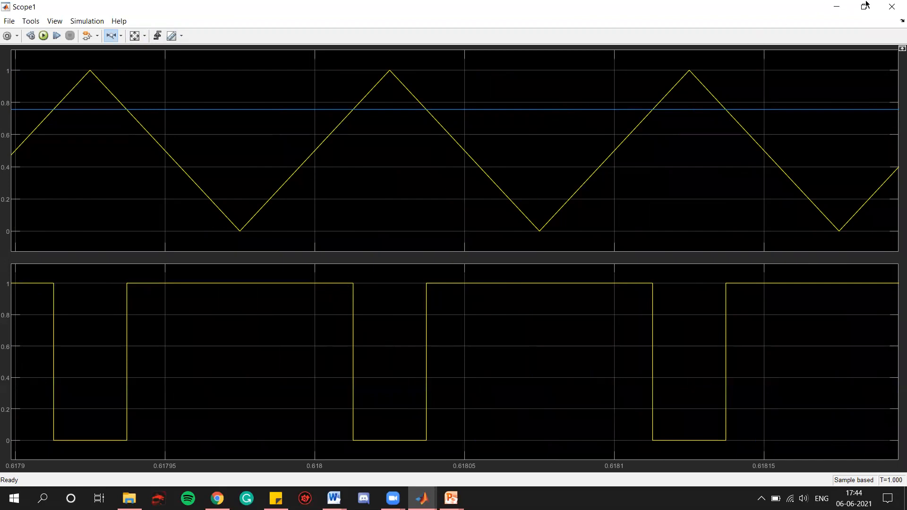
click(892, 7)
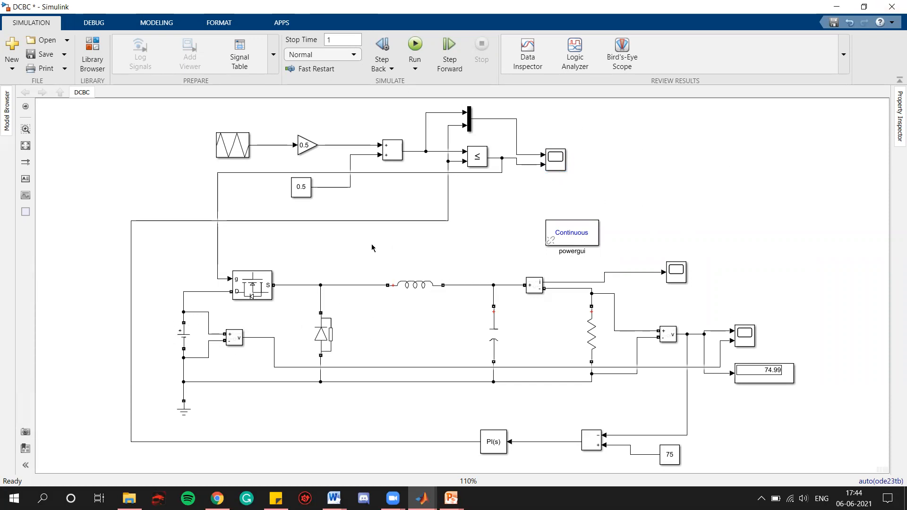
Step: Set the DC voltage source amplitude to 150 V and apply it
click(670, 454)
click(184, 337)
key(Return)
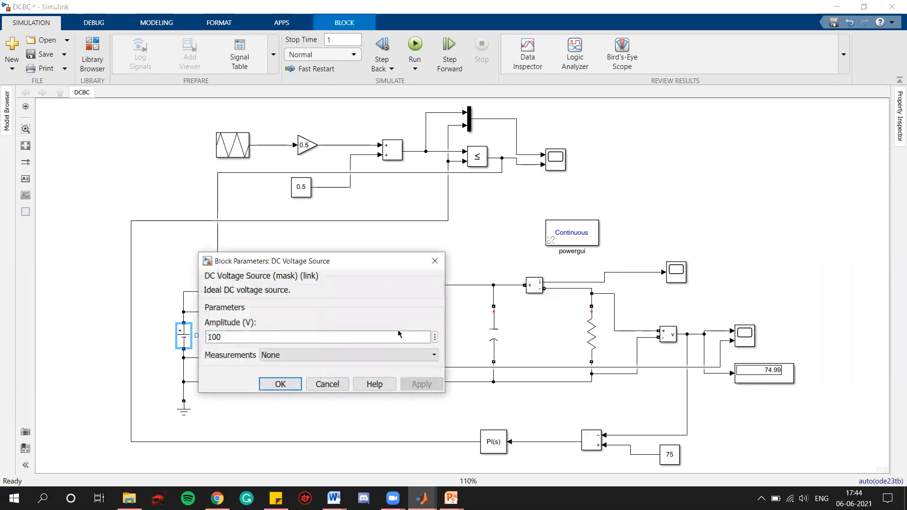
double_click(314, 337)
text(150)
click(421, 384)
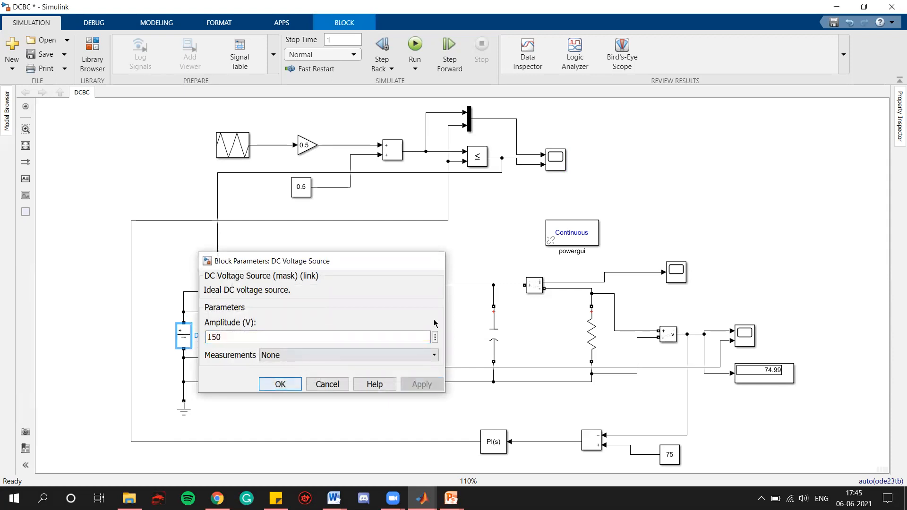
click(433, 261)
click(755, 134)
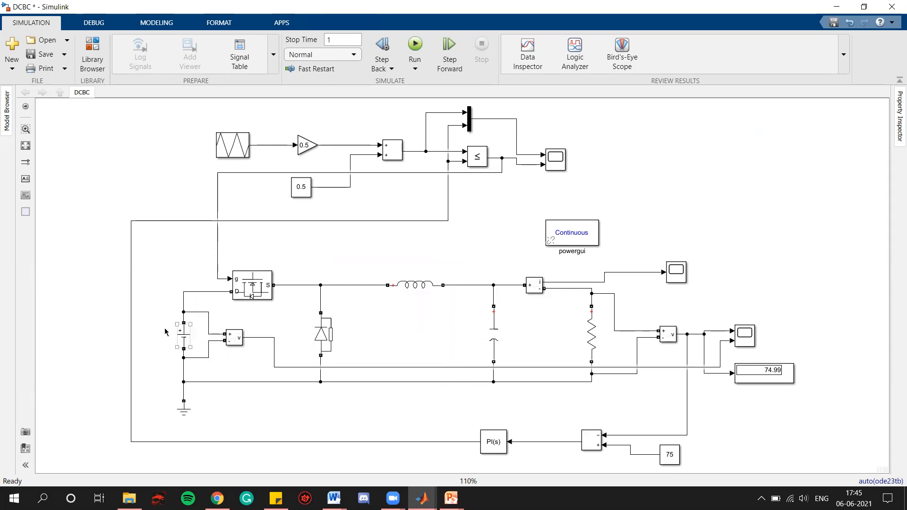
Step: Run the simulation, zoom in on the output voltage display, and fit the model back to view
click(414, 46)
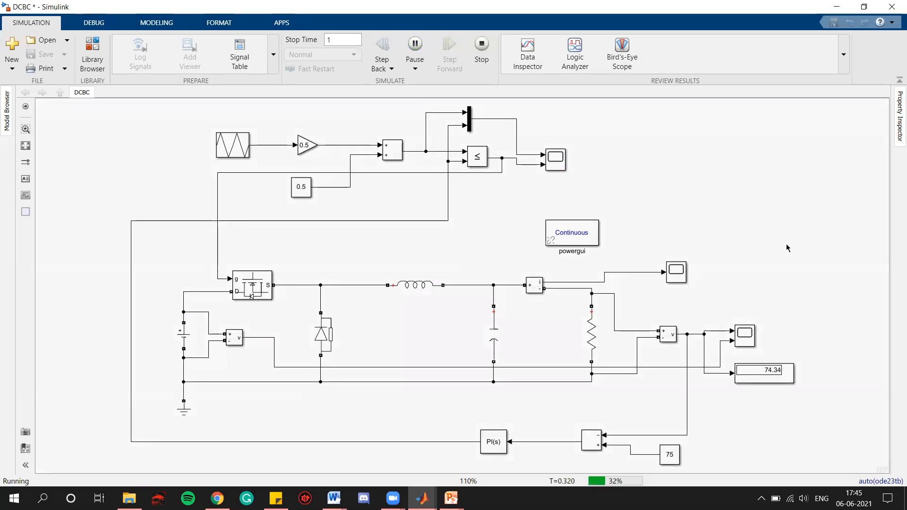
scroll(780, 375, up, 5)
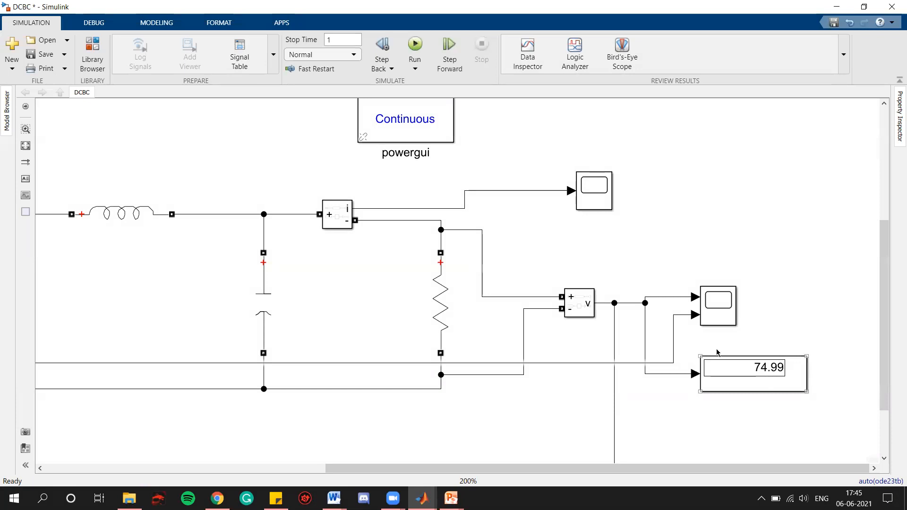
click(26, 146)
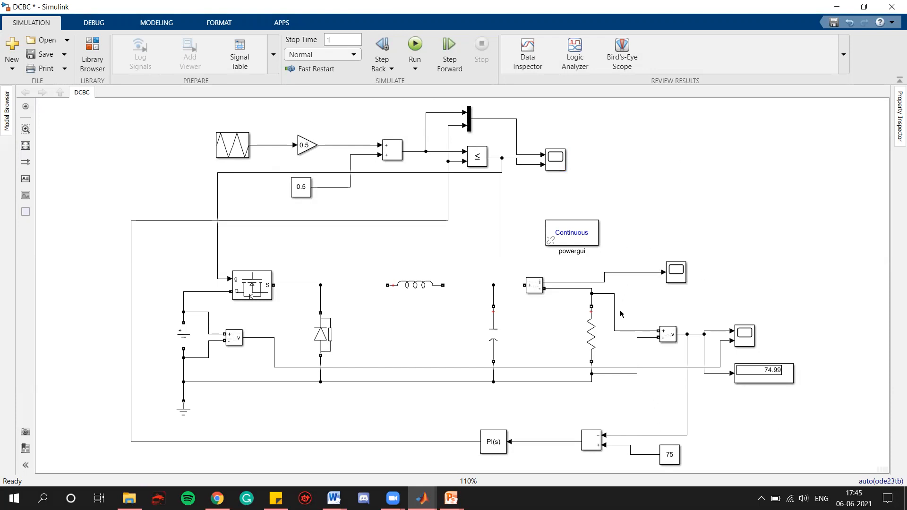
Step: Open the PWM scope, zoom horizontally into the carrier and gate pulses, then close it
double_click(565, 160)
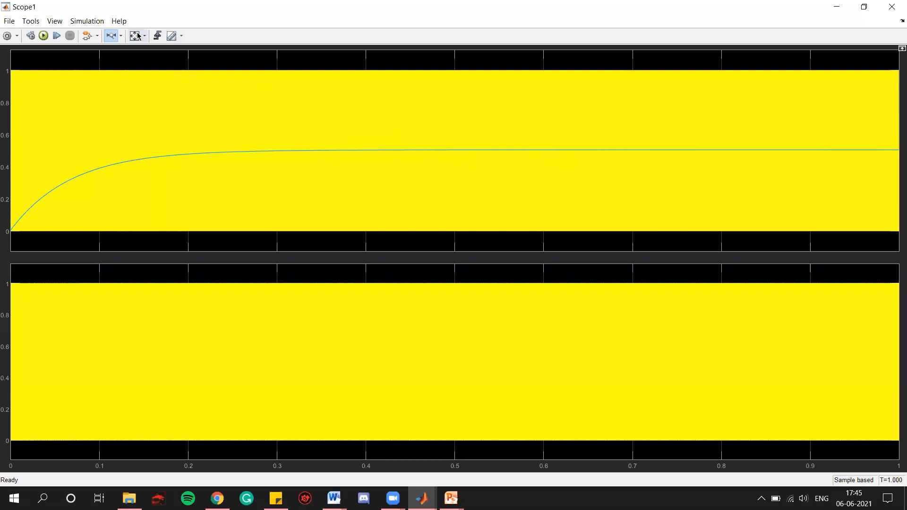
drag(590, 148, 420, 147)
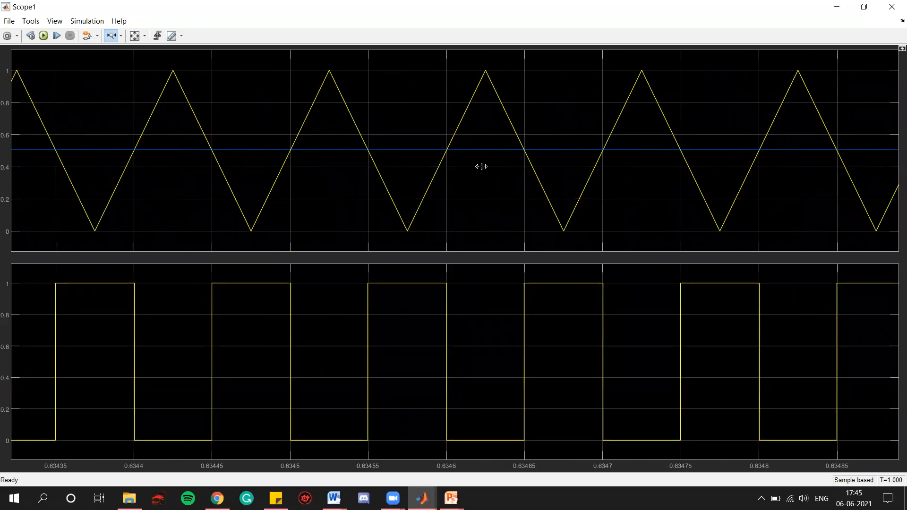
click(891, 7)
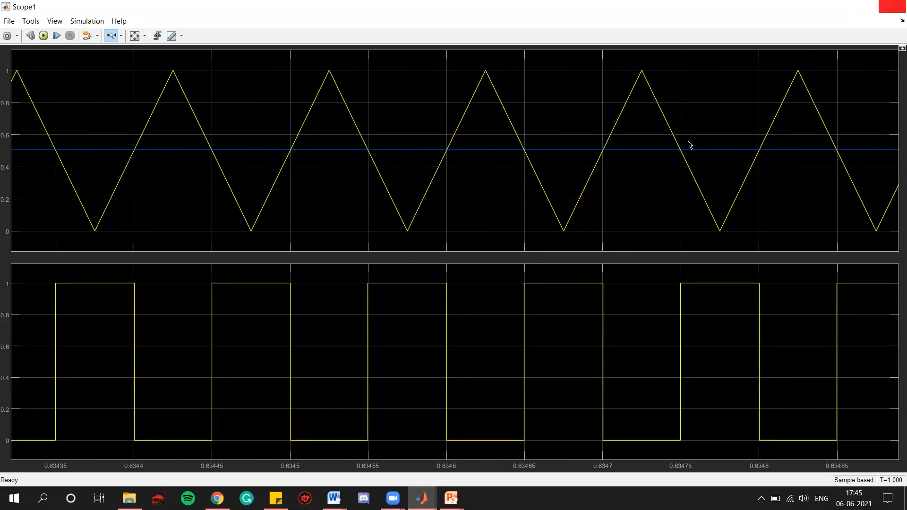
Step: Set the DC voltage source amplitude back to 100 V
click(184, 337)
double_click(184, 336)
text(100)
key(Return)
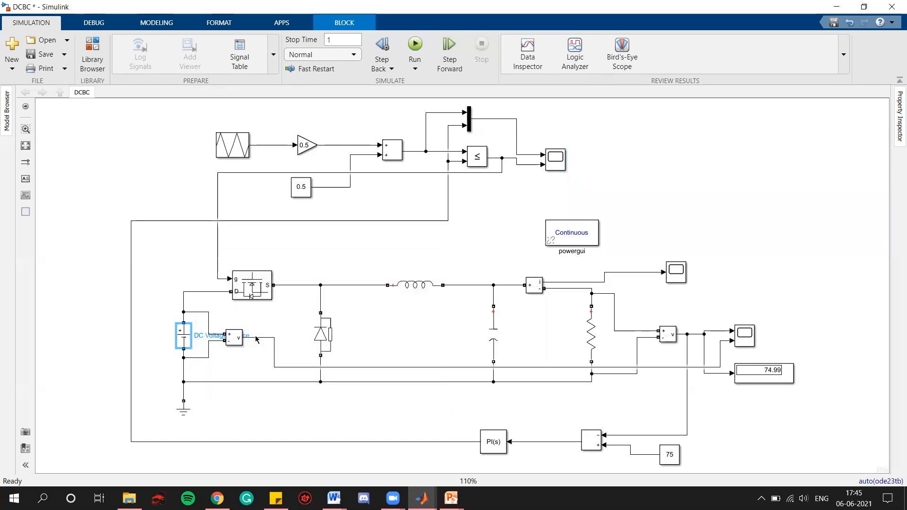
Step: Set the simulation stop time to 100
click(346, 265)
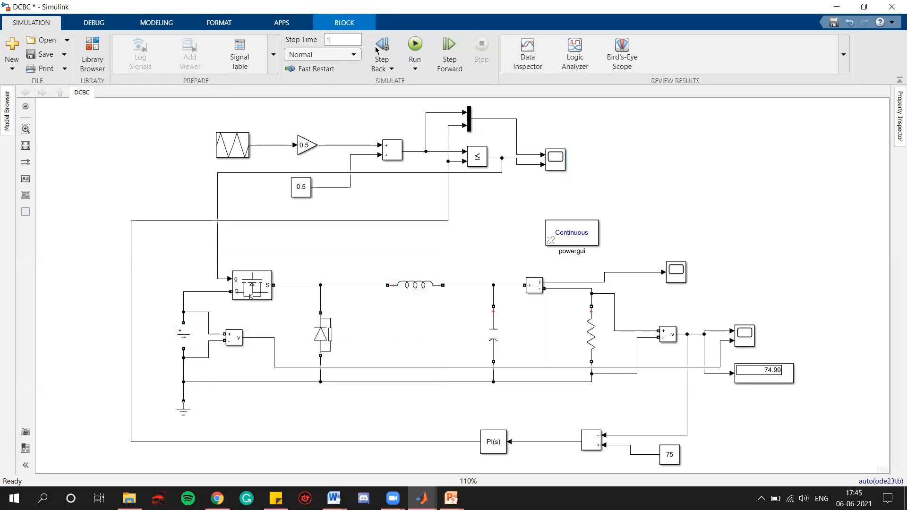
click(352, 39)
text(00)
click(703, 154)
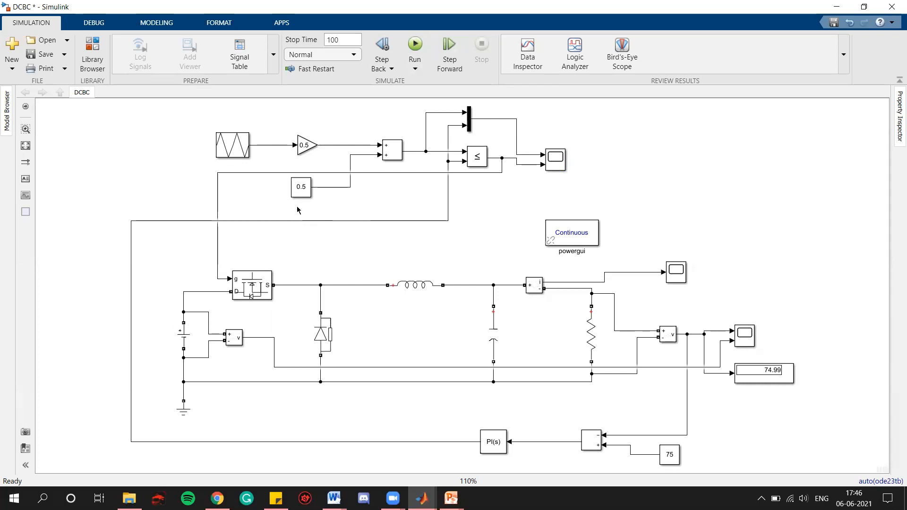
Step: Set the reference constant block's value to 50 and confirm it
click(301, 187)
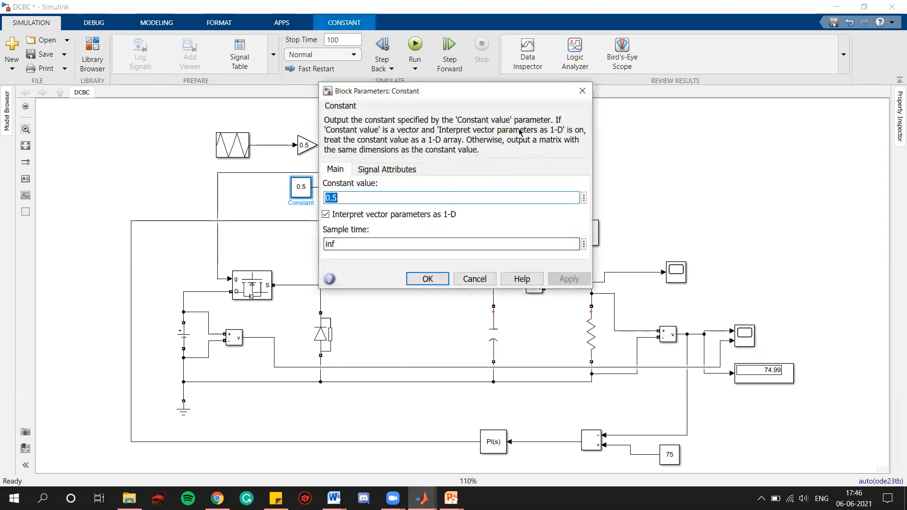
click(427, 277)
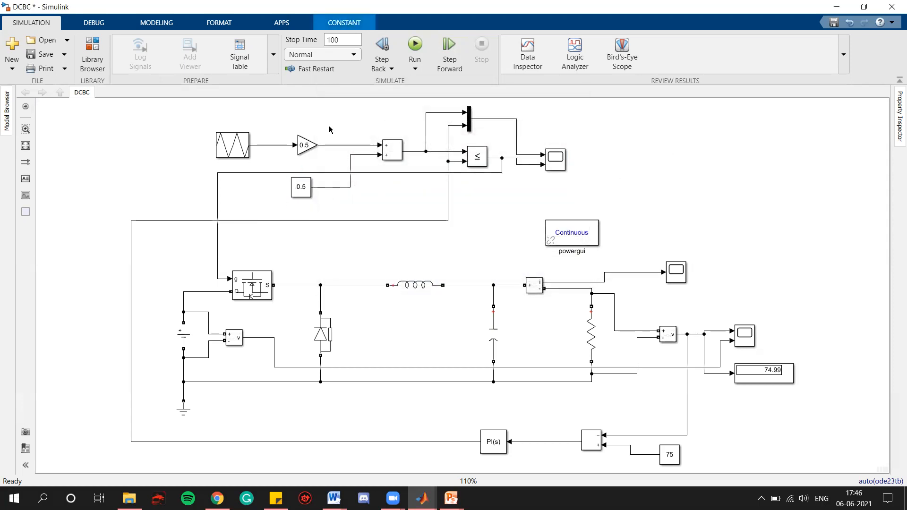
click(678, 456)
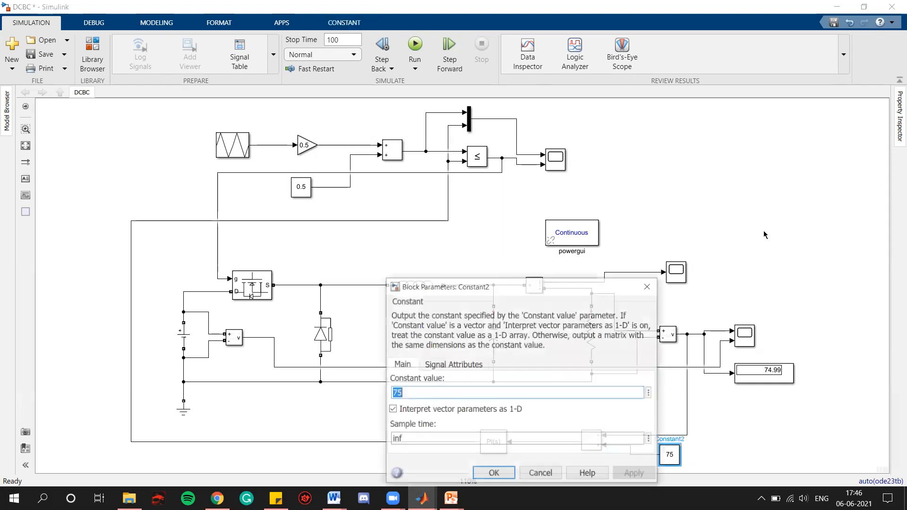
text(50)
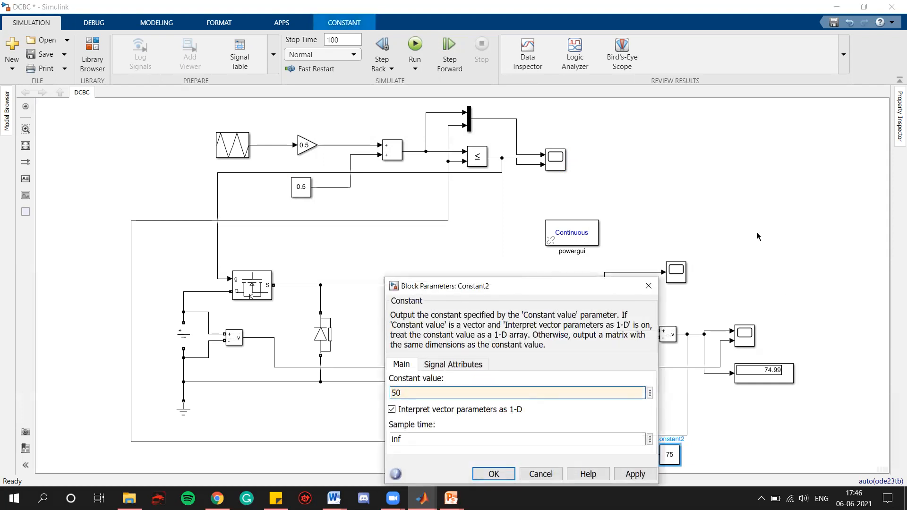
click(627, 472)
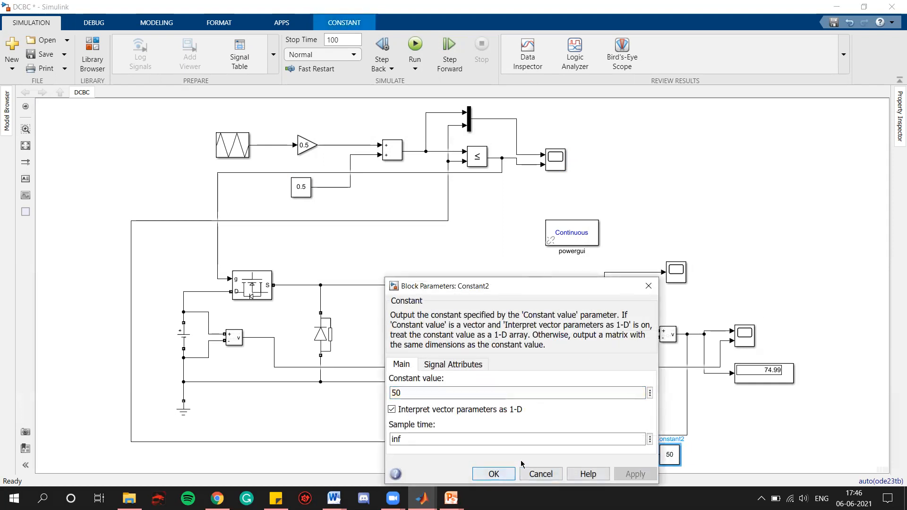
click(493, 473)
Step: Check the DC source amplitude, then run the simulation
click(184, 337)
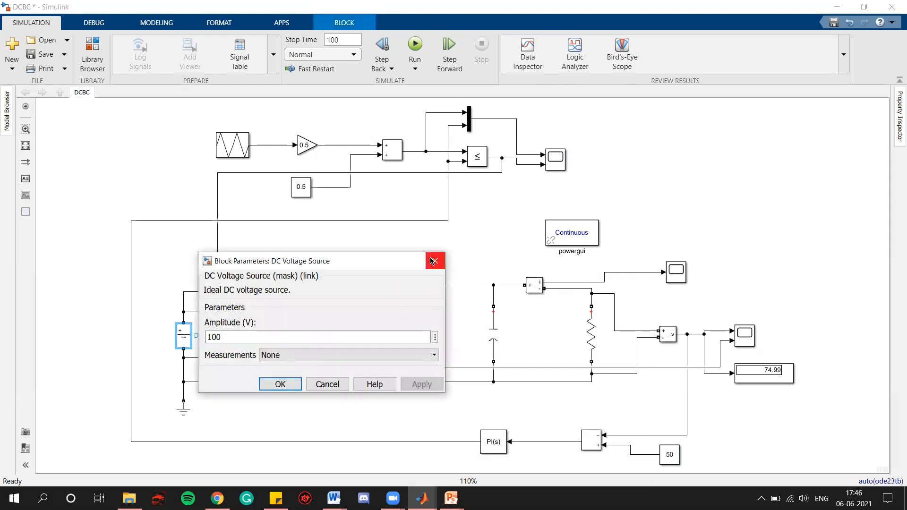
click(432, 260)
click(702, 151)
key(ctrl+t)
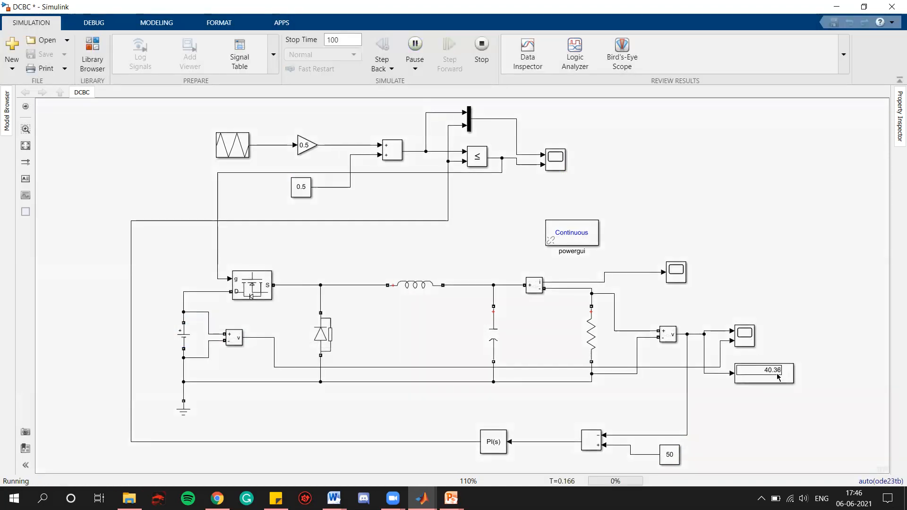
Step: Open the output voltage scope and zoom horizontally into the start of the response, then close it
scroll(777, 376, up, 5)
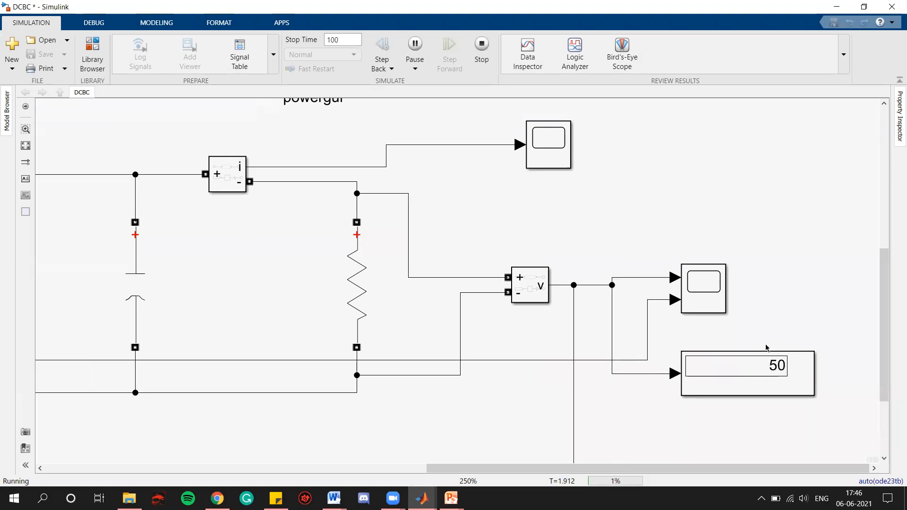
double_click(701, 292)
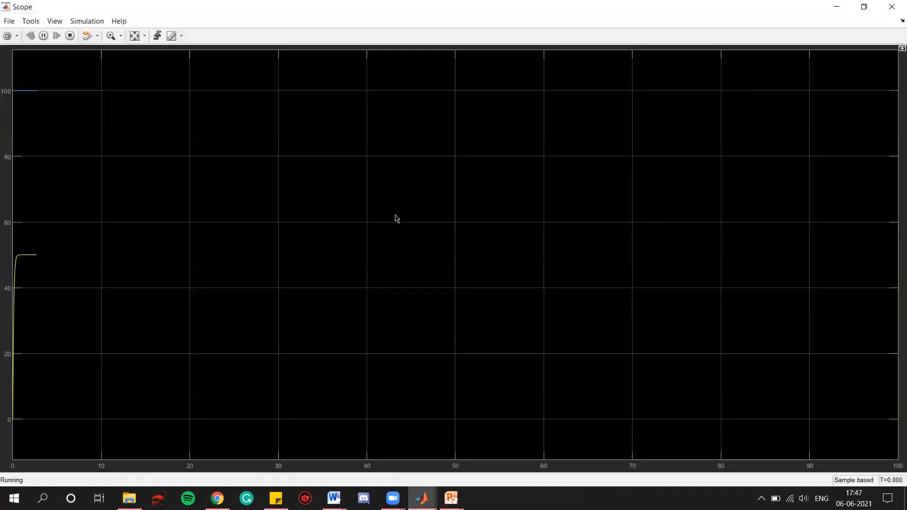
click(121, 35)
click(116, 54)
drag(88, 229, 12, 229)
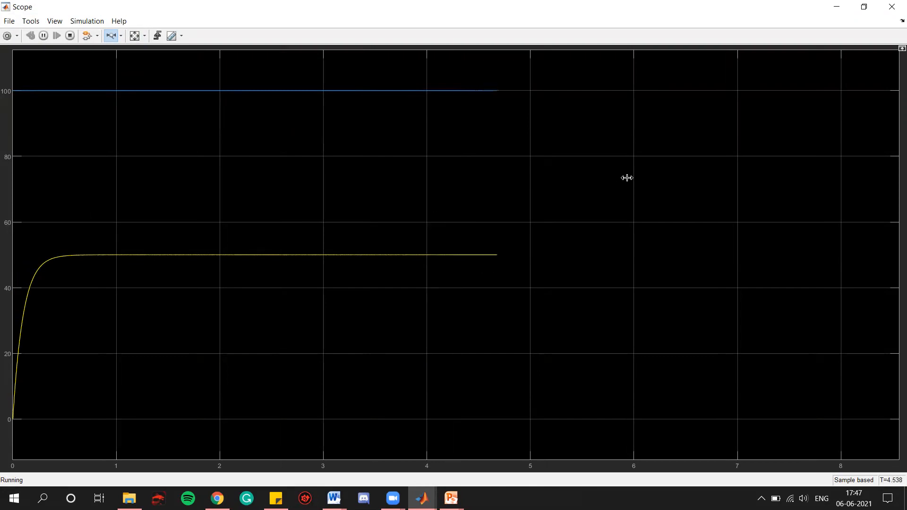
click(889, 7)
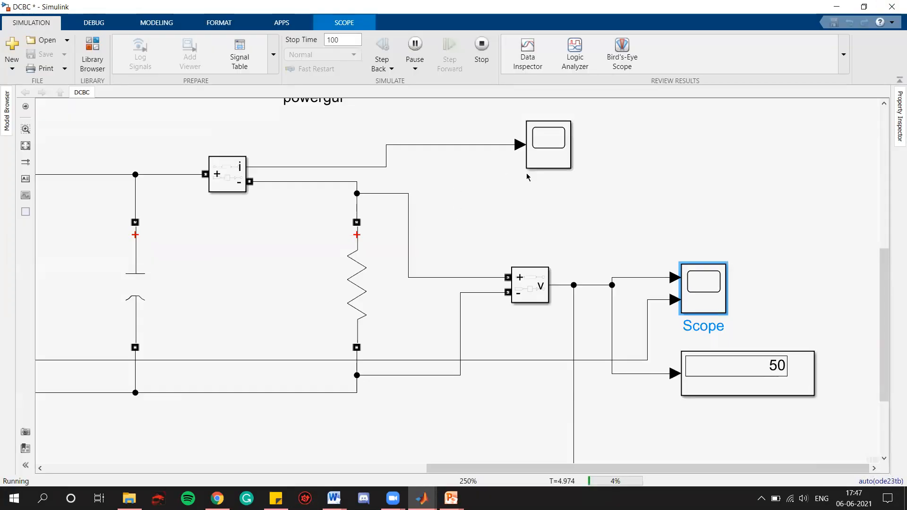
Step: Fit the model to view and open the PWM scope briefly, then close it
key(space)
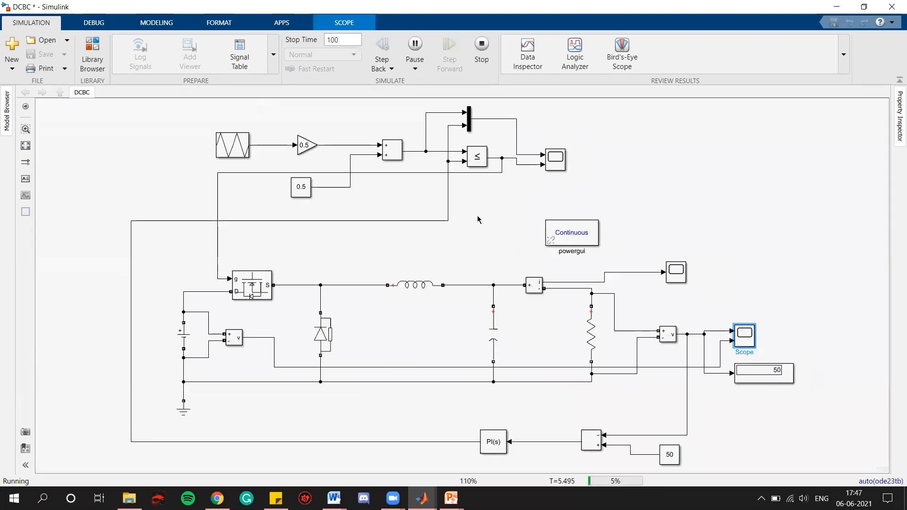
double_click(549, 162)
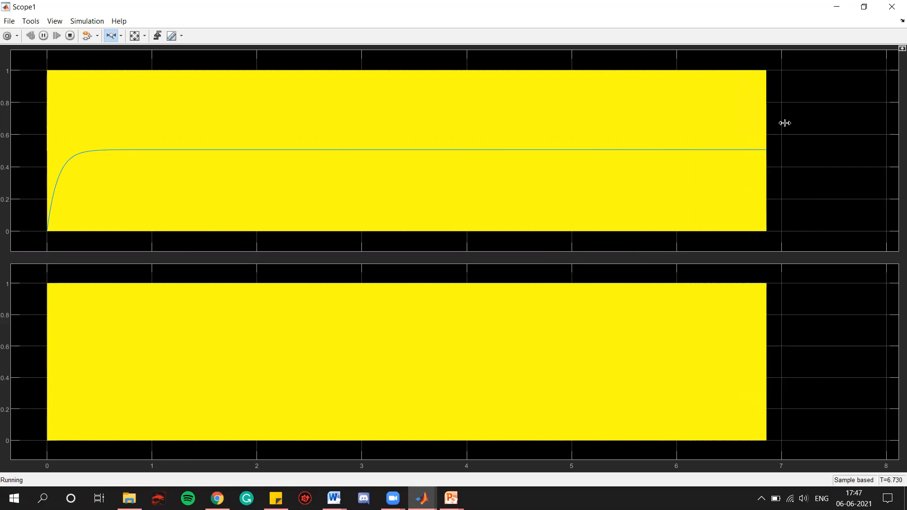
click(886, 11)
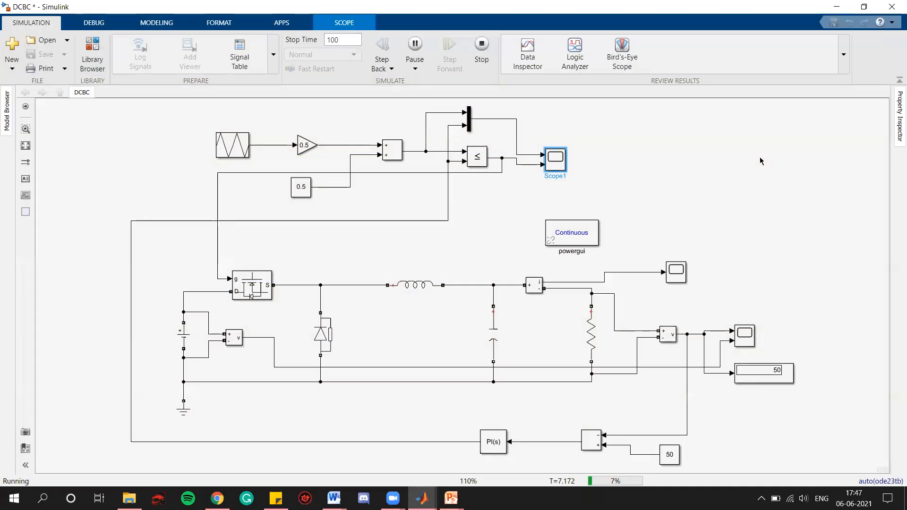
Step: Change the reference constant block's value to 25 during the running simulation
double_click(669, 458)
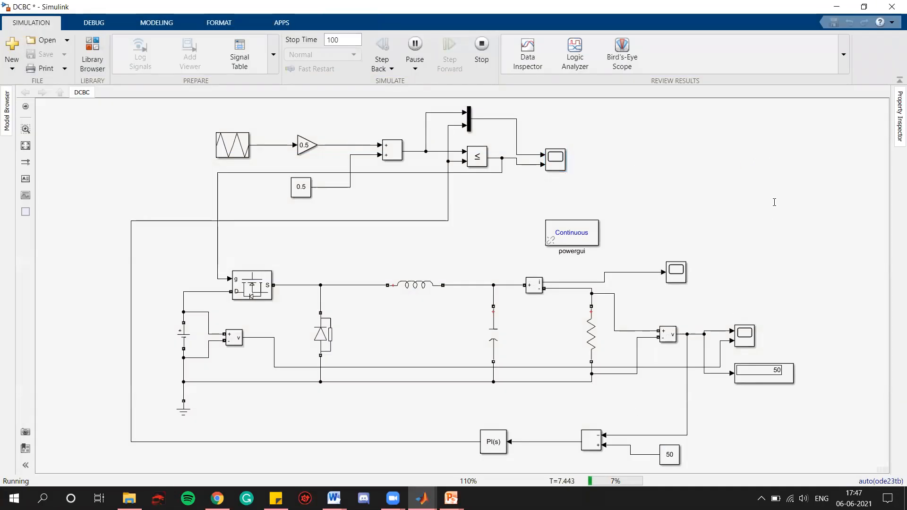
text(25)
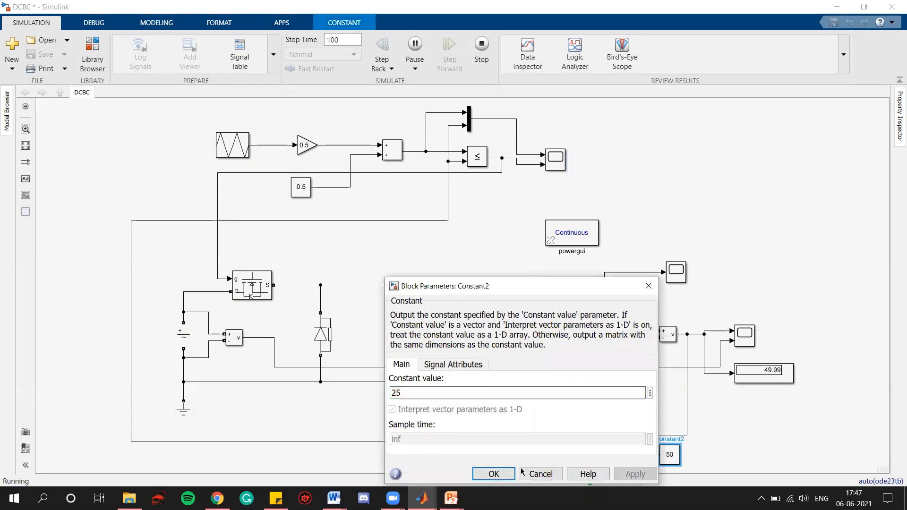
click(493, 474)
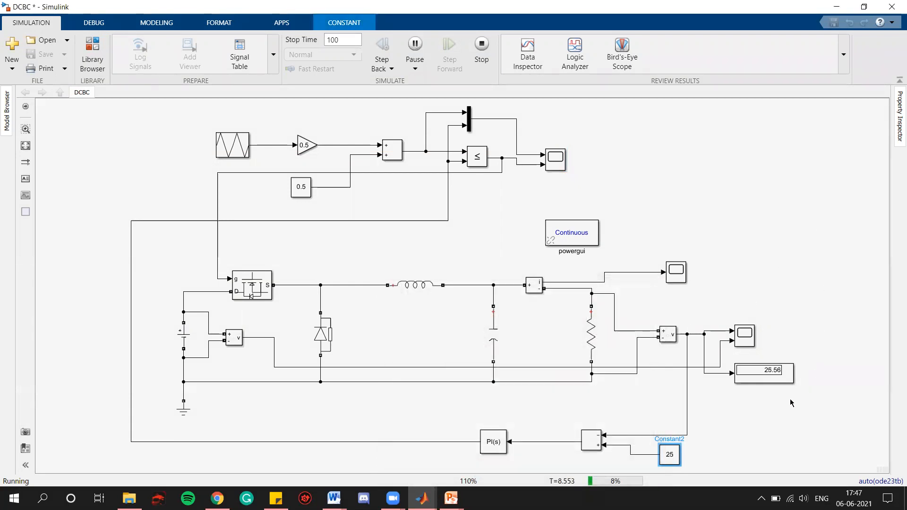
Step: Open the output voltage scope and zoom horizontally to inspect the response to the reference change
scroll(789, 379, up, 3)
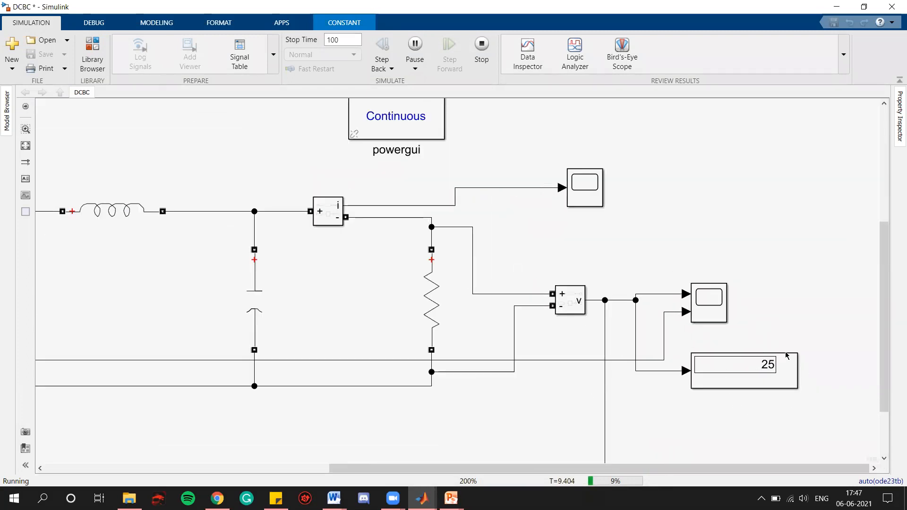
double_click(715, 312)
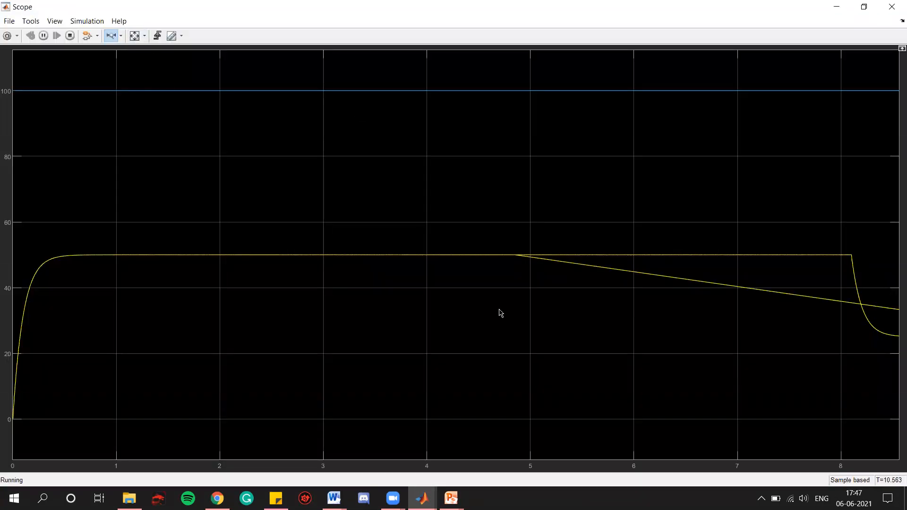
drag(8, 263, 151, 269)
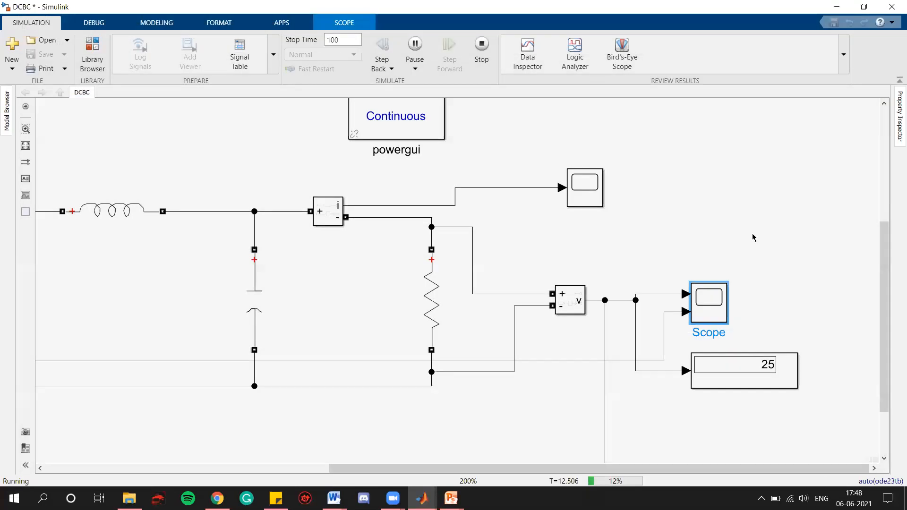
Step: Open the PWM scope and zoom horizontally into its recorded signals, then close it
click(752, 235)
key(space)
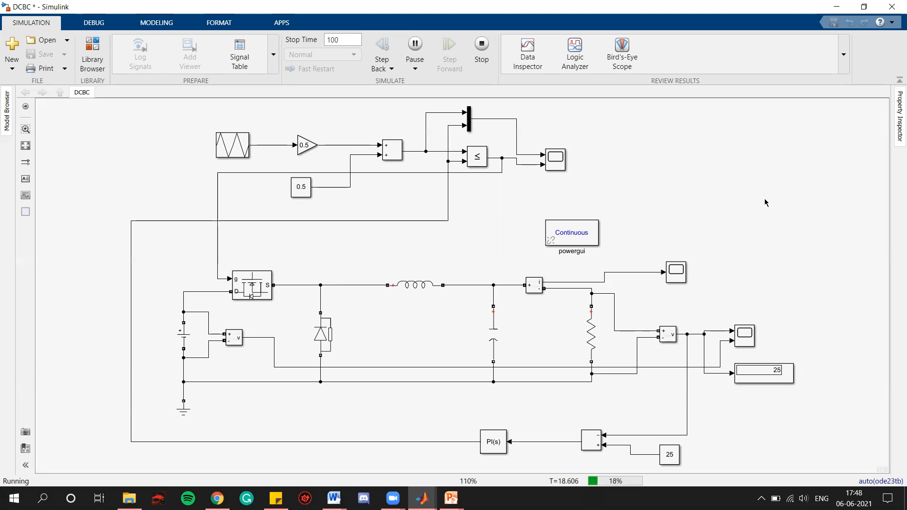
double_click(555, 160)
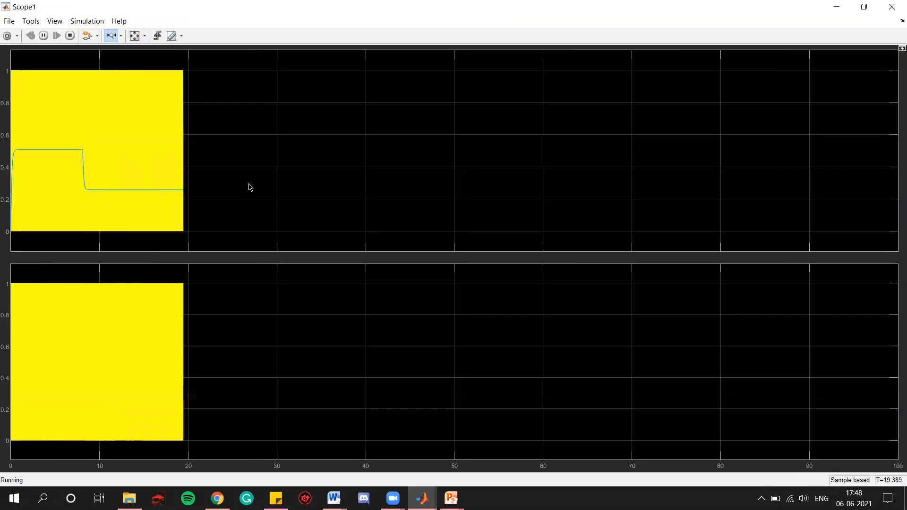
drag(208, 176, 13, 173)
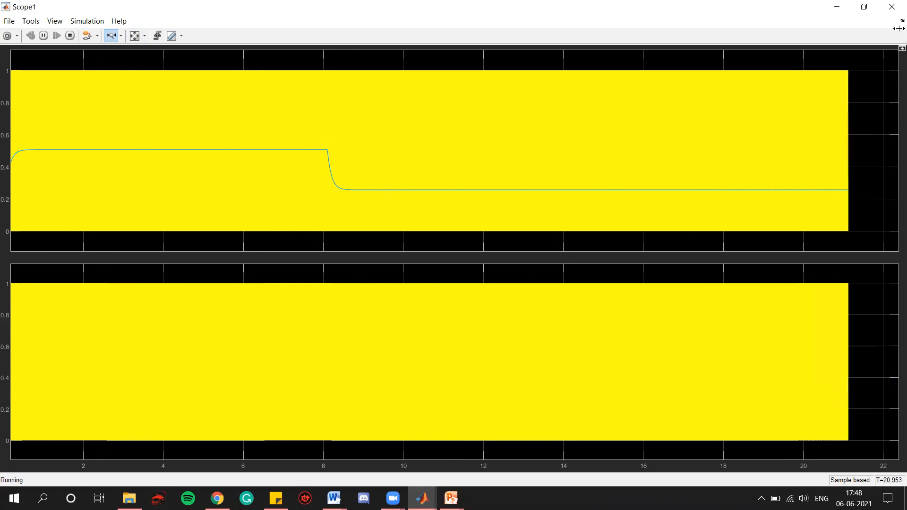
click(891, 7)
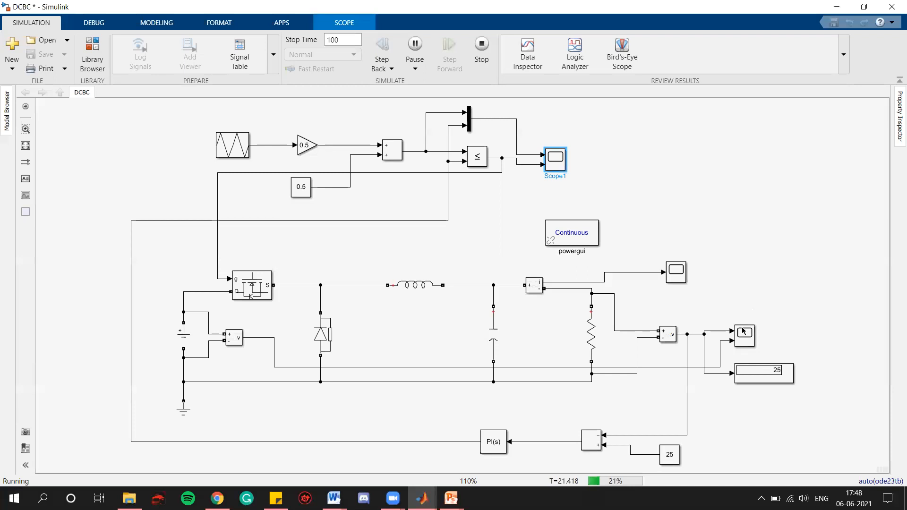
click(760, 228)
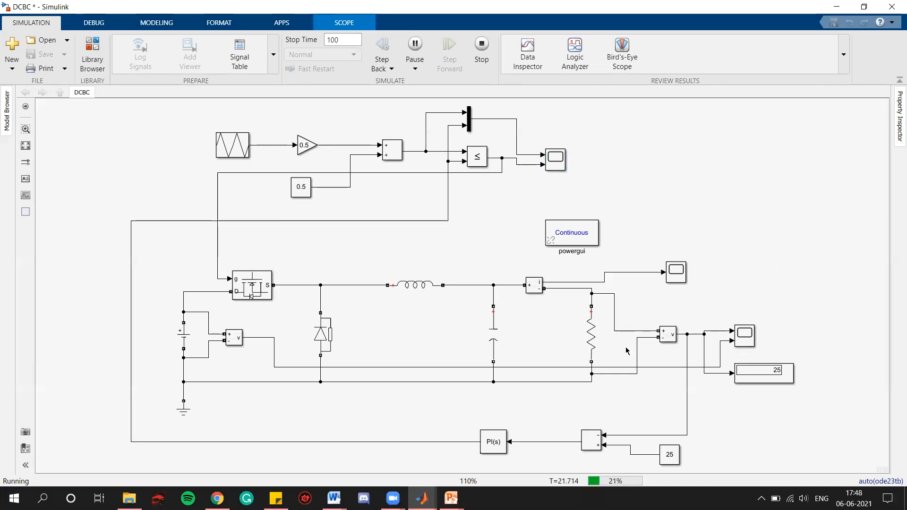
Step: Change the reference constant block's value to 75 during the running simulation
double_click(670, 454)
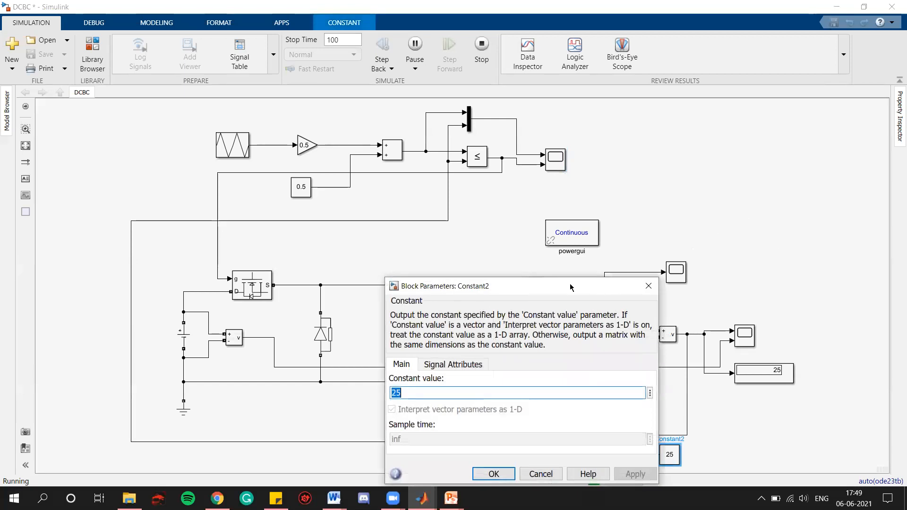
drag(560, 119, 551, 118)
text(75)
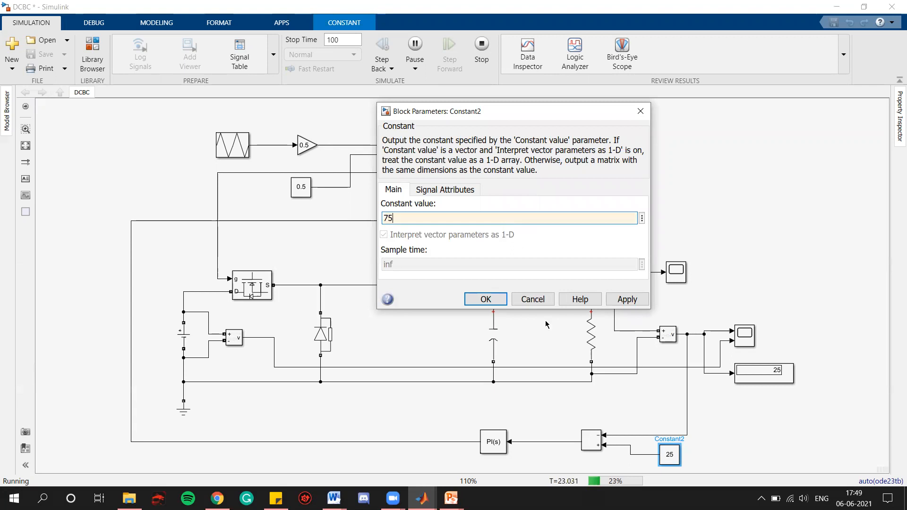
click(628, 299)
click(486, 299)
click(818, 391)
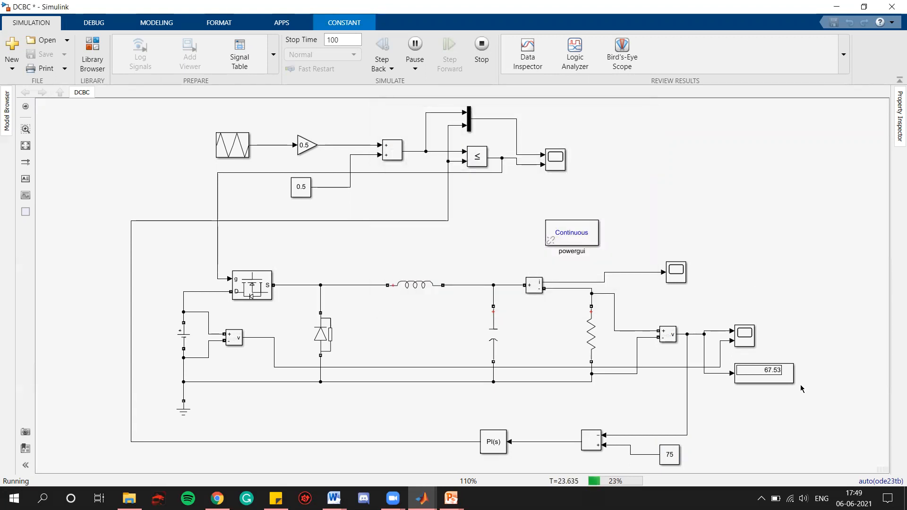
Step: Zoom into the output display, then open the output voltage scope and zoom horizontally into the step response to the 75 reference
scroll(785, 381, up, 2)
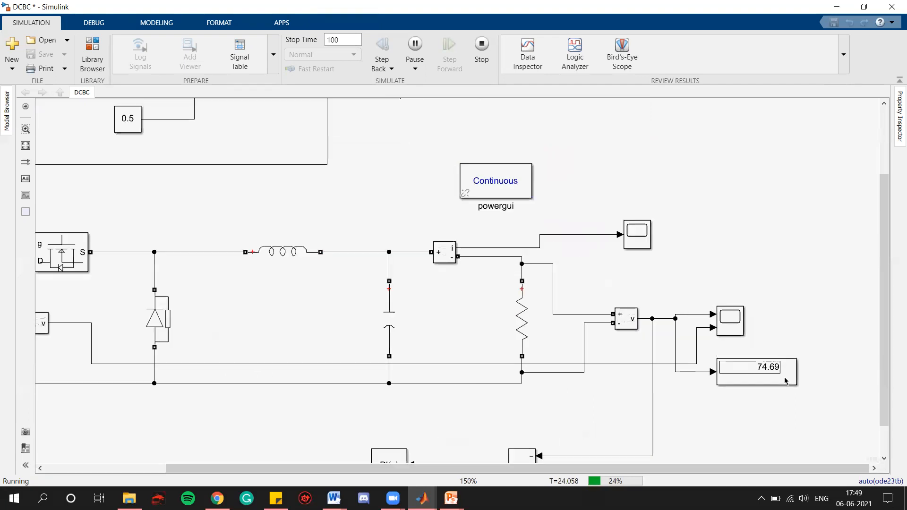
scroll(786, 381, up, 2)
scroll(785, 381, up, 1)
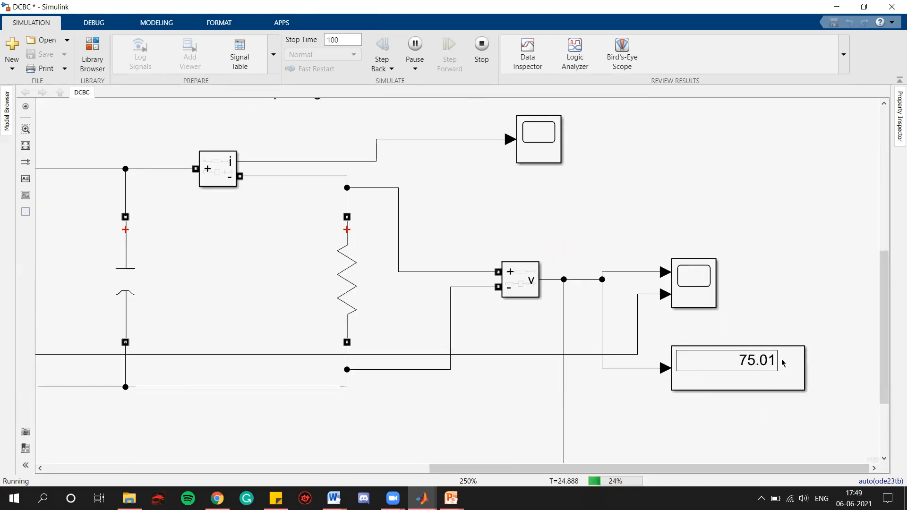
double_click(782, 363)
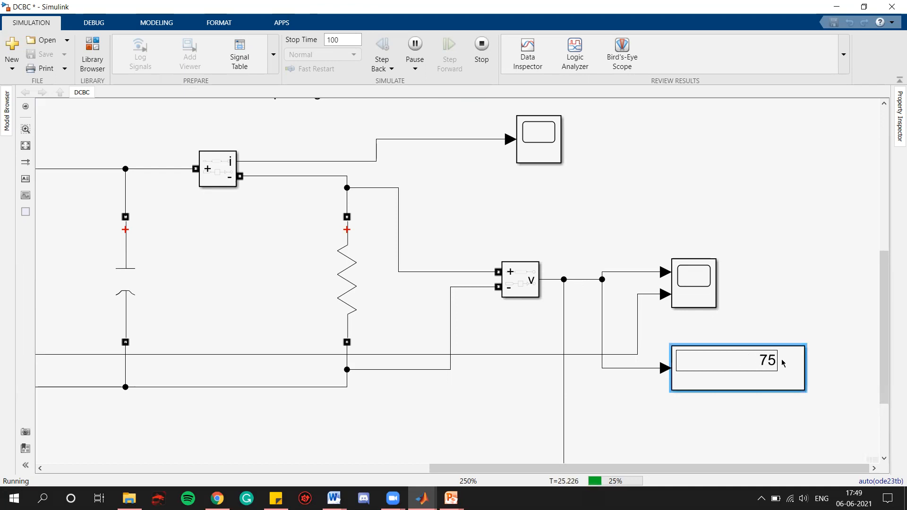
click(680, 293)
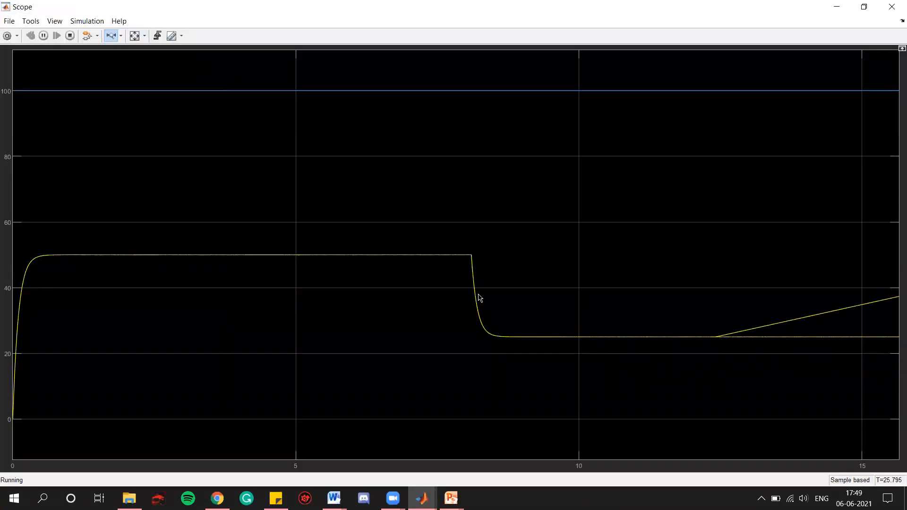
drag(283, 230, 16, 230)
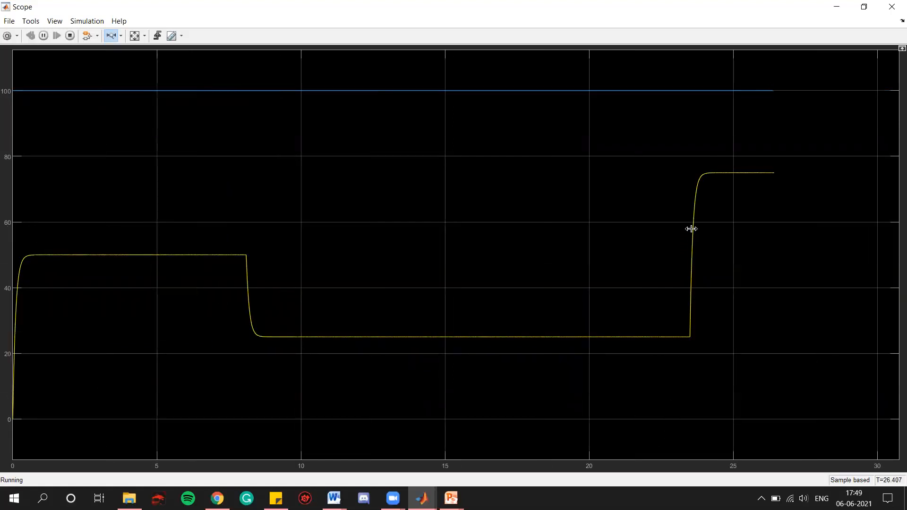
drag(717, 189, 684, 187)
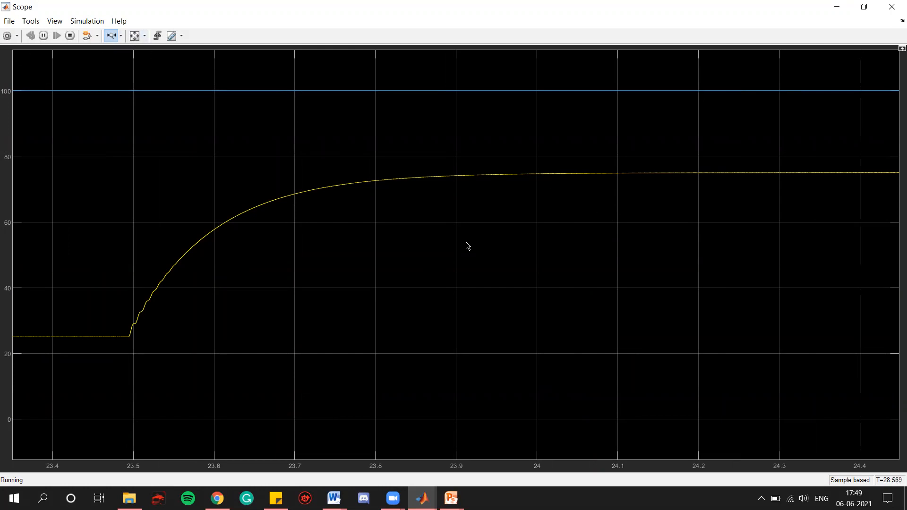
double_click(751, 294)
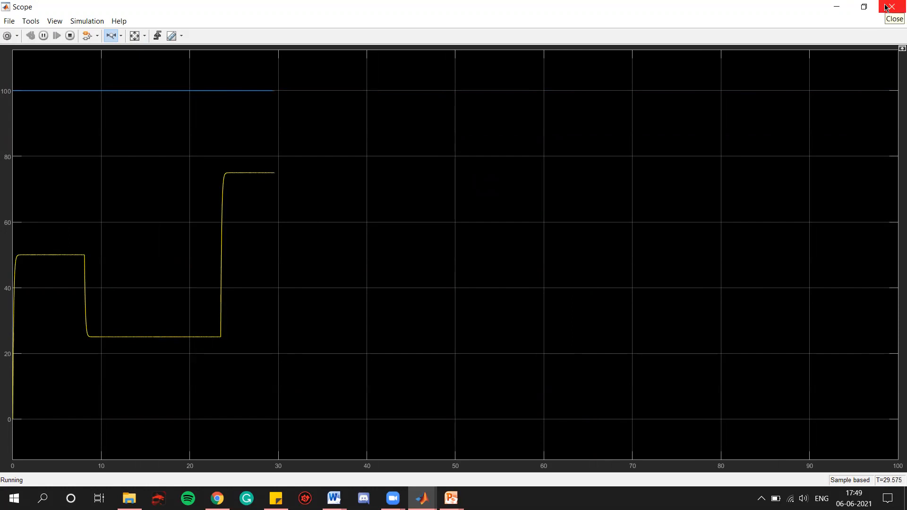
click(886, 7)
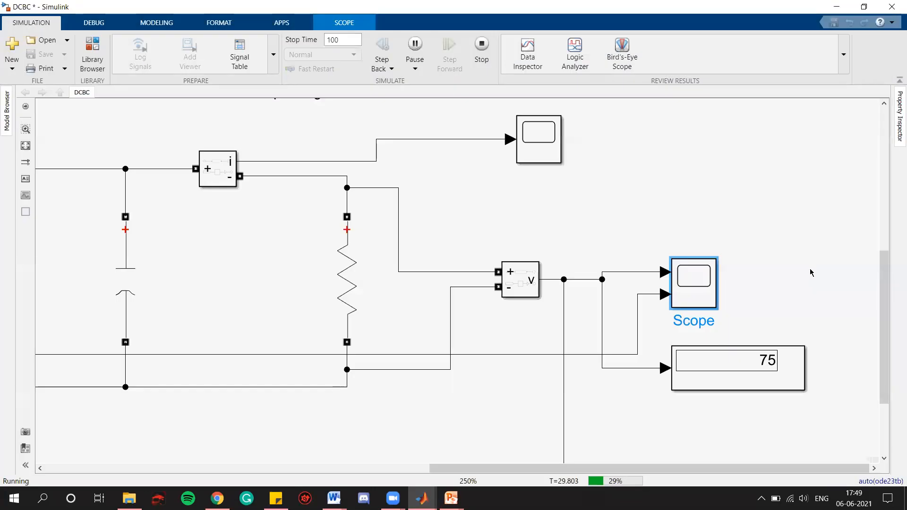
Step: Fit the model to view and open the PWM scope, zooming horizontally into its signals, then close it
click(82, 105)
click(25, 145)
click(554, 161)
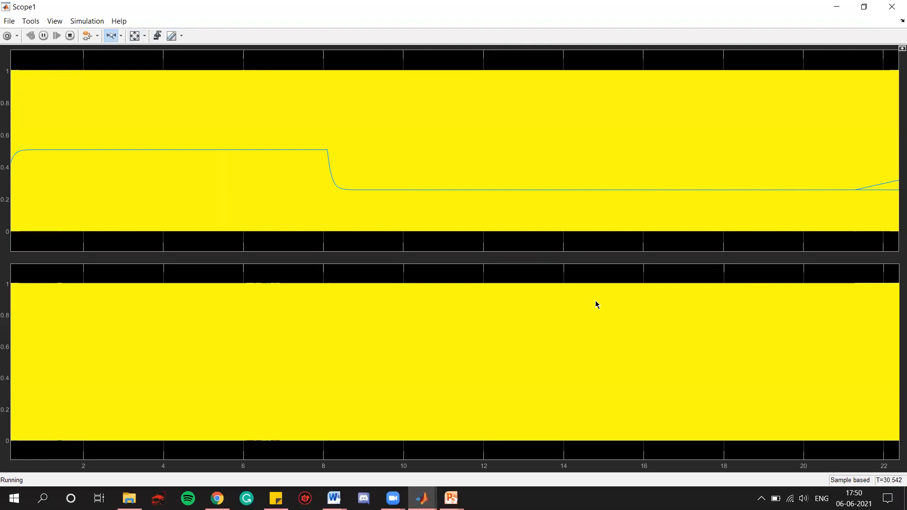
double_click(596, 302)
drag(303, 175, 8, 173)
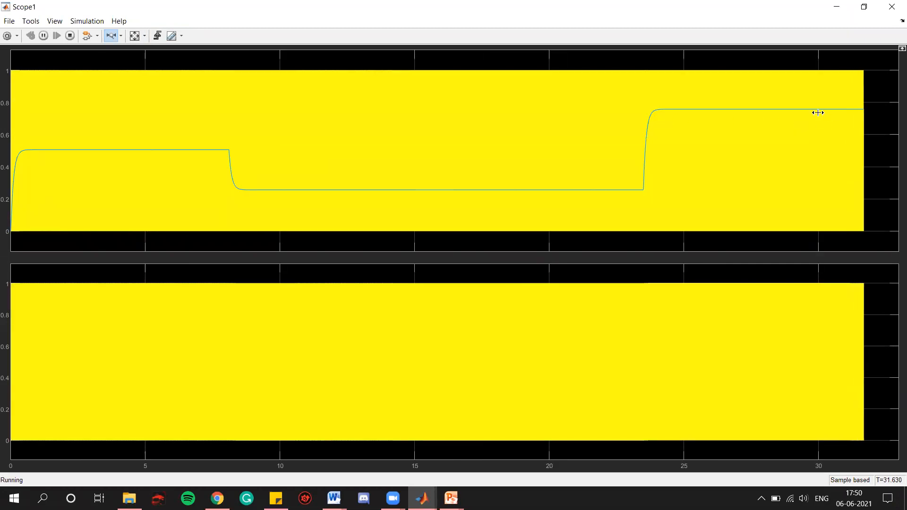
click(891, 6)
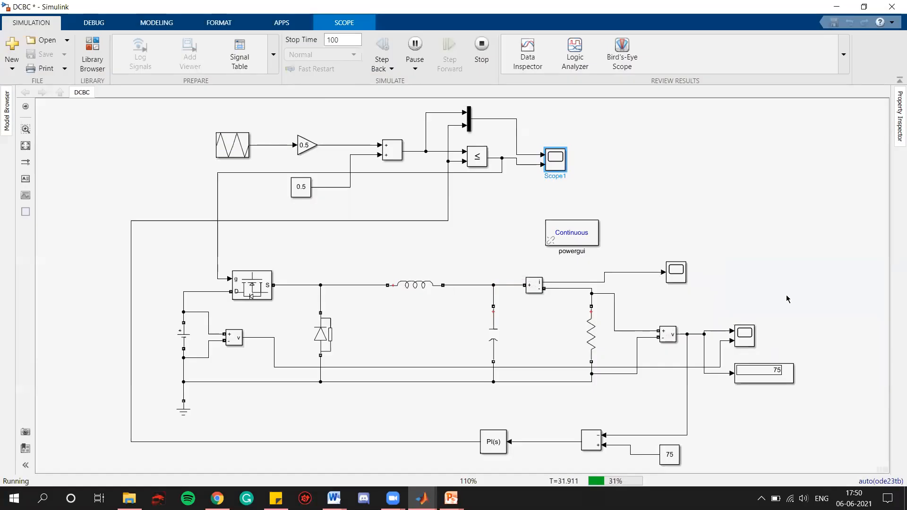
click(779, 297)
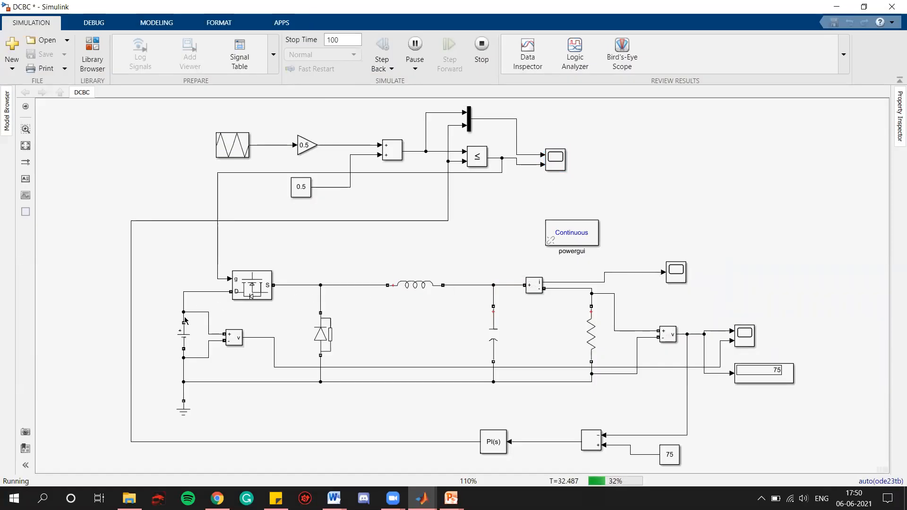
Step: Set the DC voltage source amplitude to 150 V during the running simulation
double_click(184, 334)
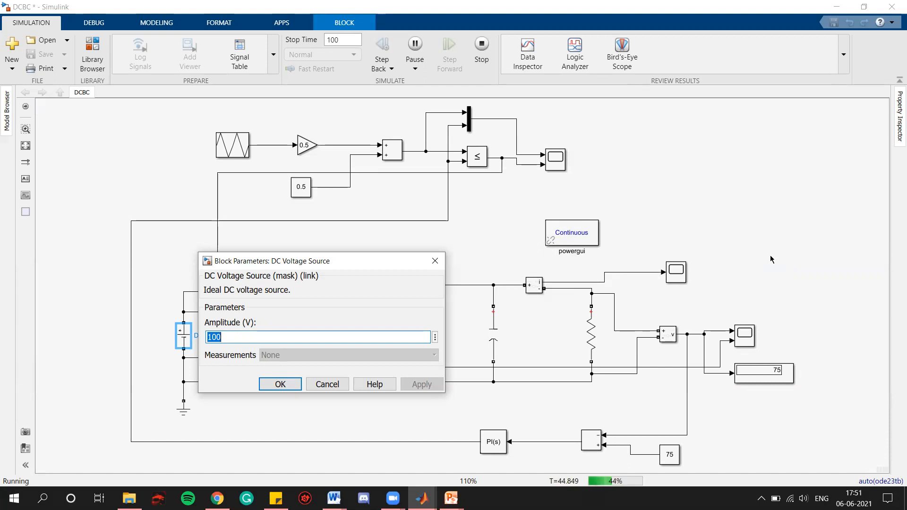
click(435, 260)
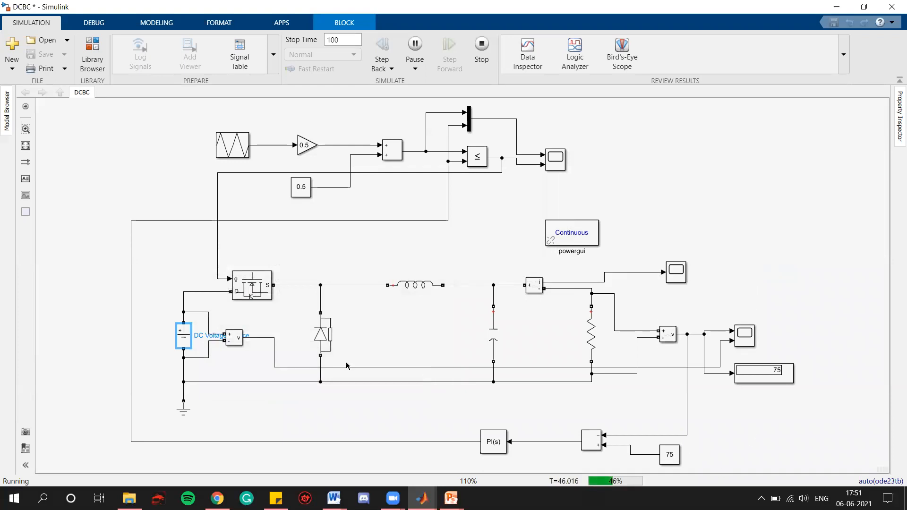
double_click(183, 336)
double_click(285, 337)
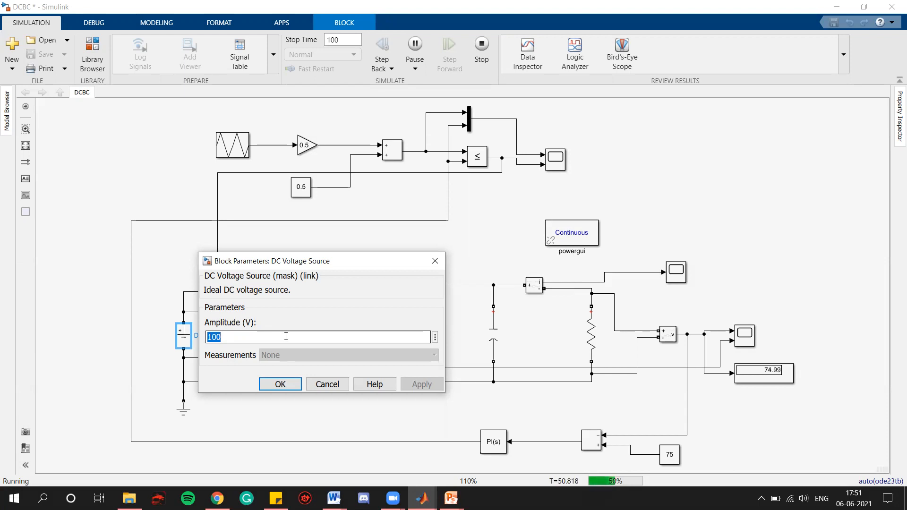
text(15)
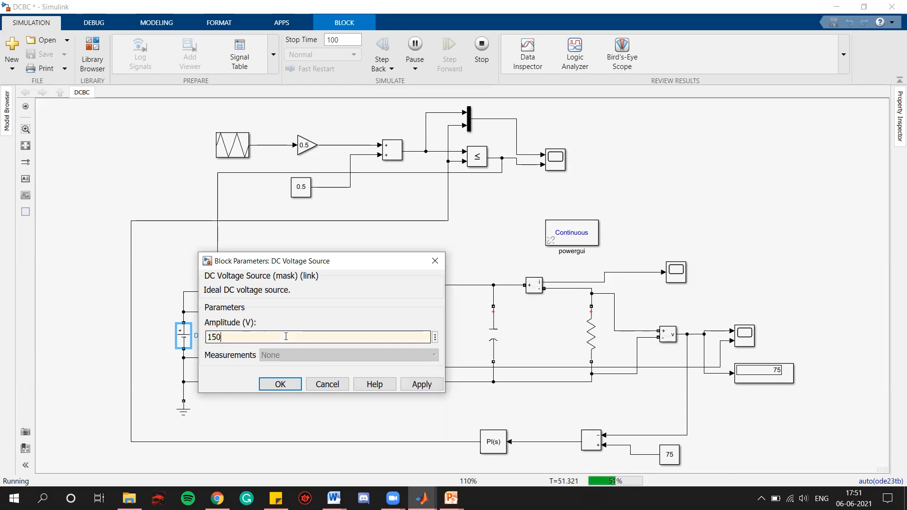
click(411, 386)
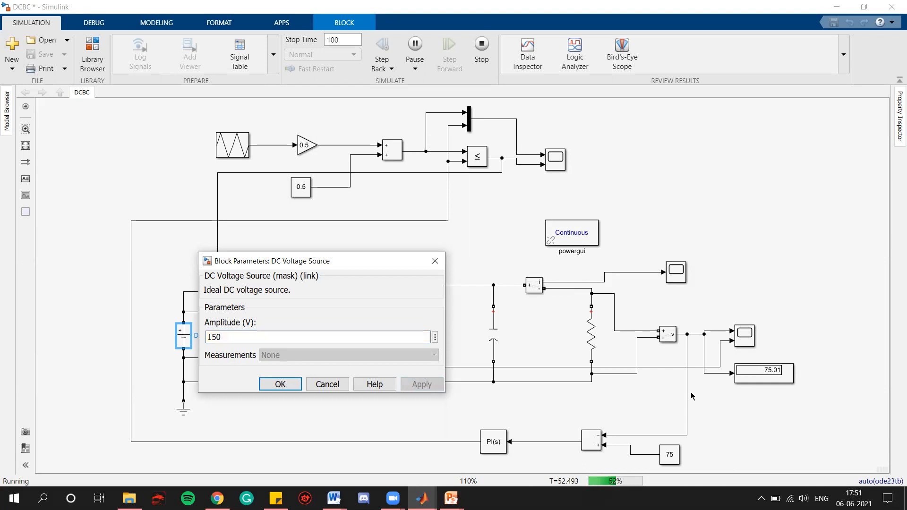
click(283, 383)
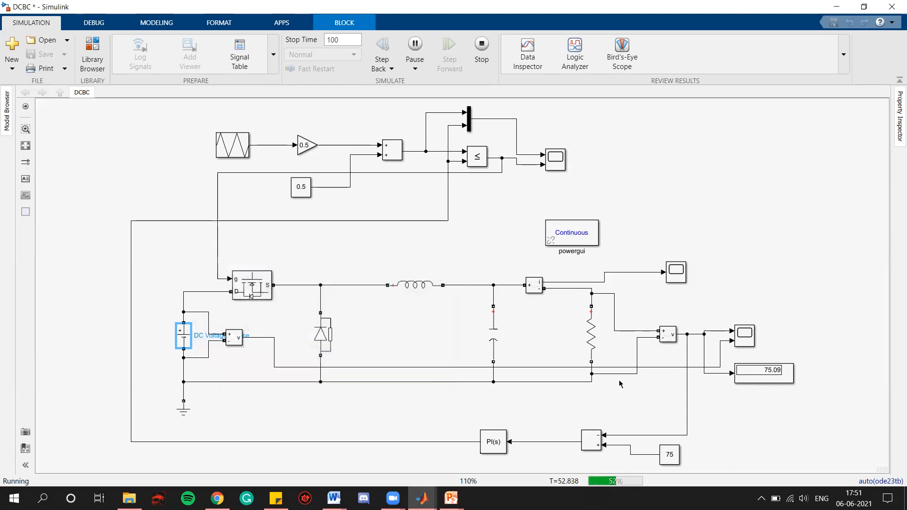
Step: Open the output voltage scope, autoscale its axes and zoom horizontally into the response to the input voltage step
scroll(772, 370, up, 3)
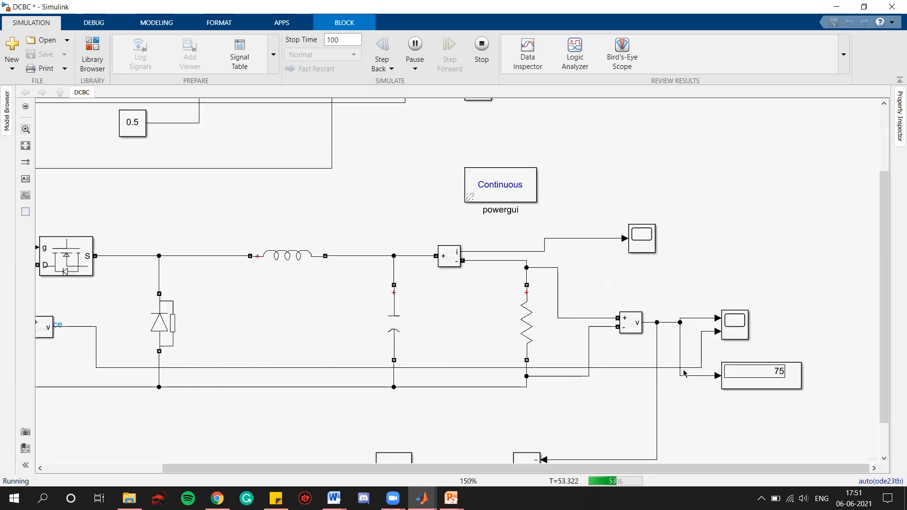
click(25, 145)
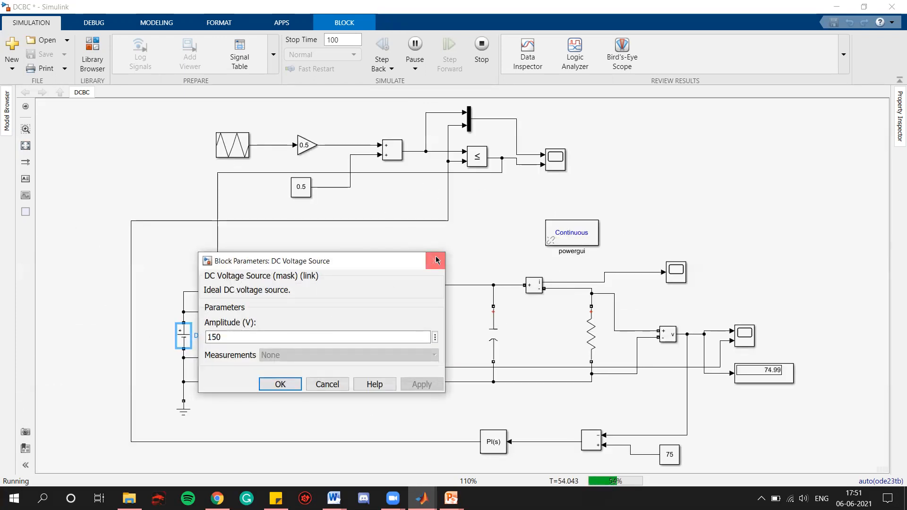
click(278, 384)
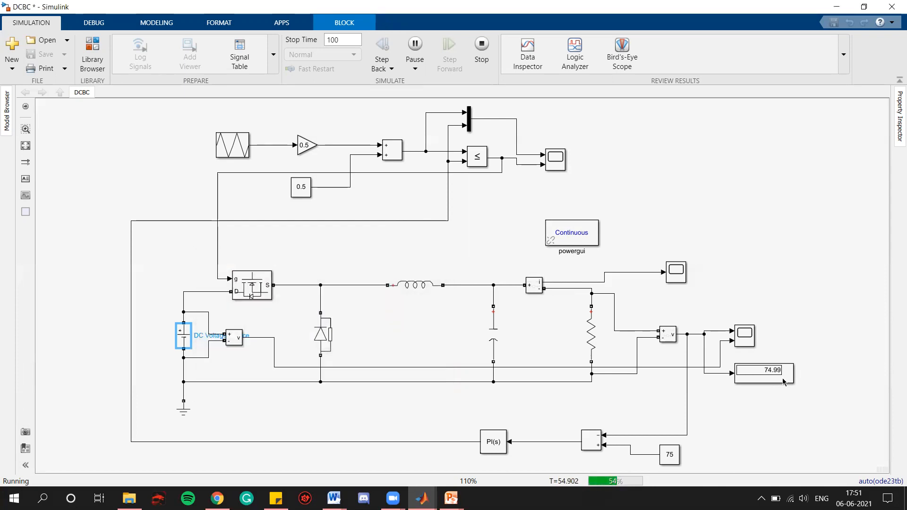
scroll(782, 378, up, 4)
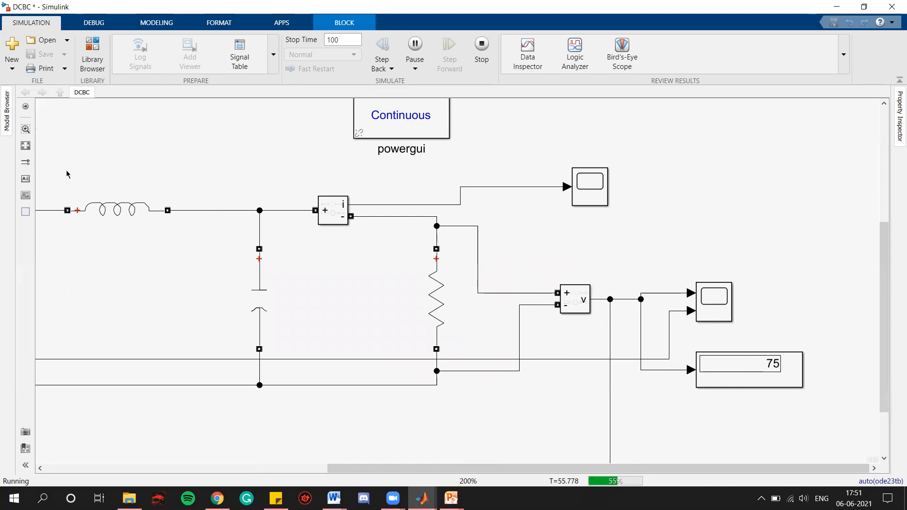
scroll(781, 376, down, 4)
click(743, 332)
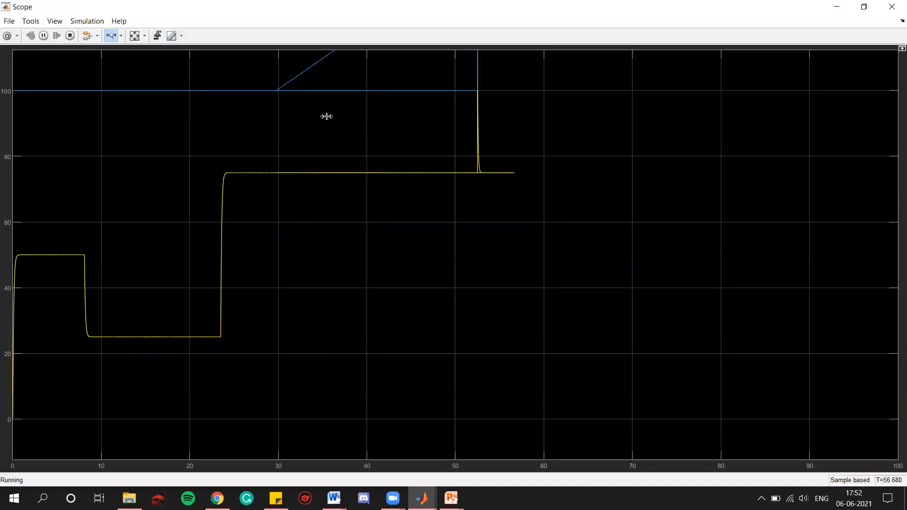
click(135, 37)
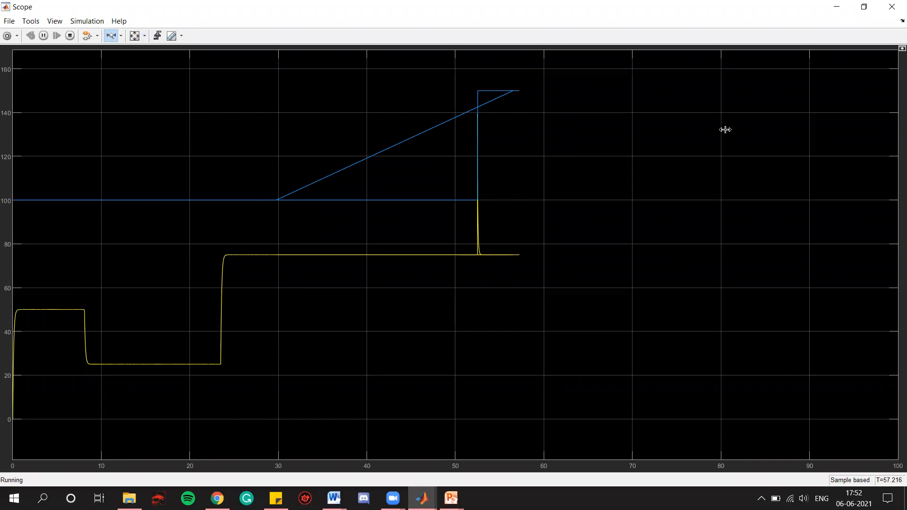
click(892, 6)
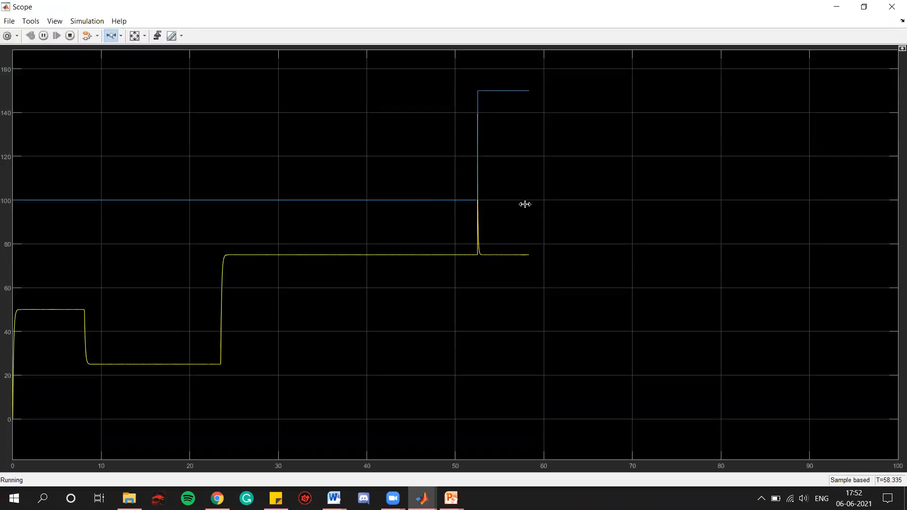
drag(539, 198, 443, 198)
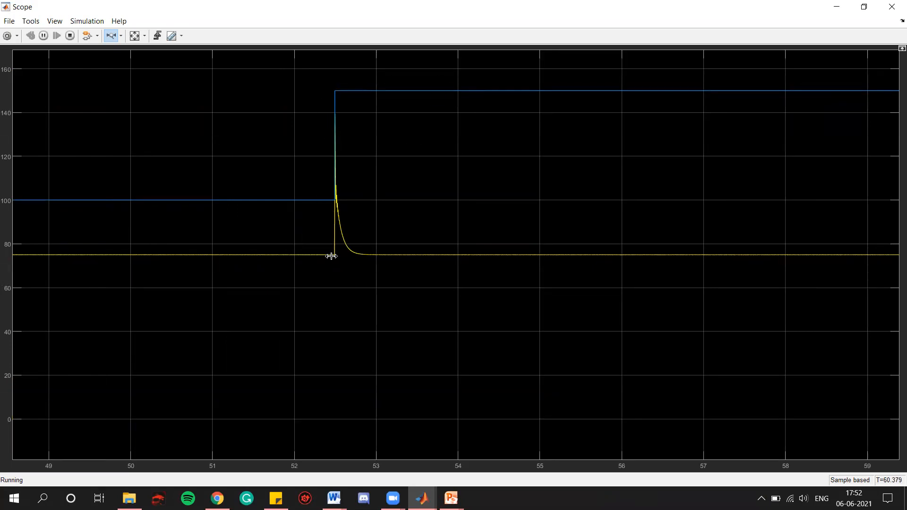
drag(327, 238, 368, 238)
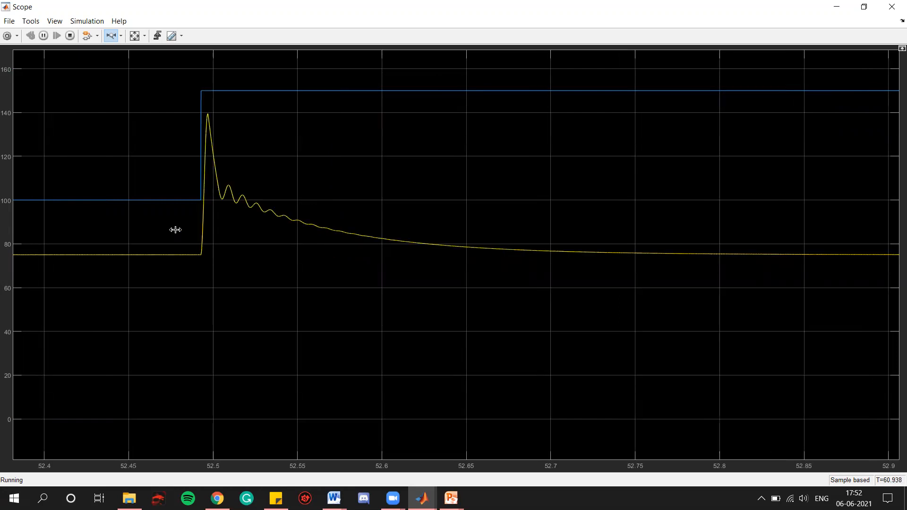
Step: Close the output voltage scope, then open the PWM scope and zoom horizontally into the duty-cycle rise and the carrier and gate pulses
drag(182, 229, 567, 235)
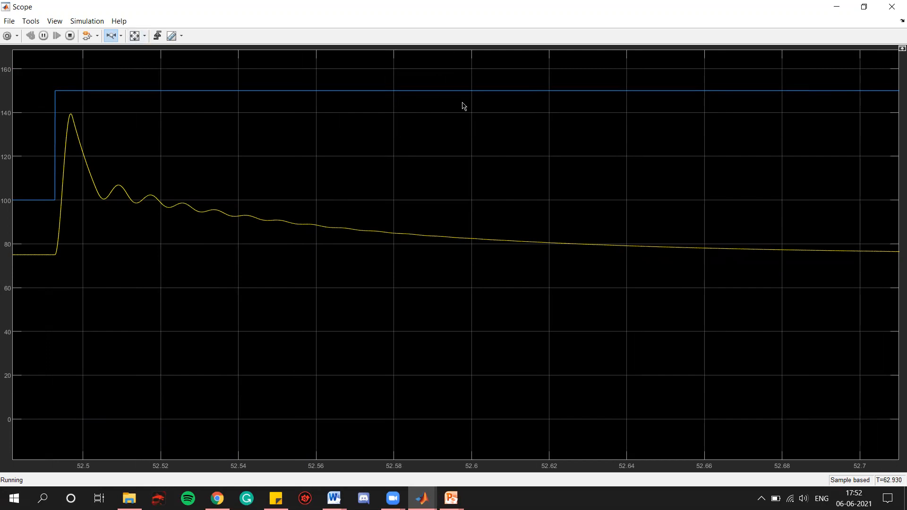
click(891, 7)
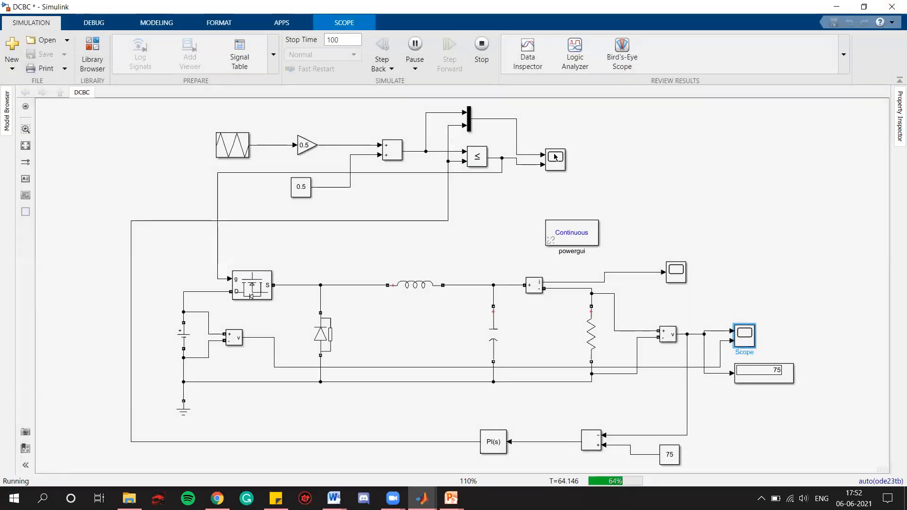
double_click(556, 157)
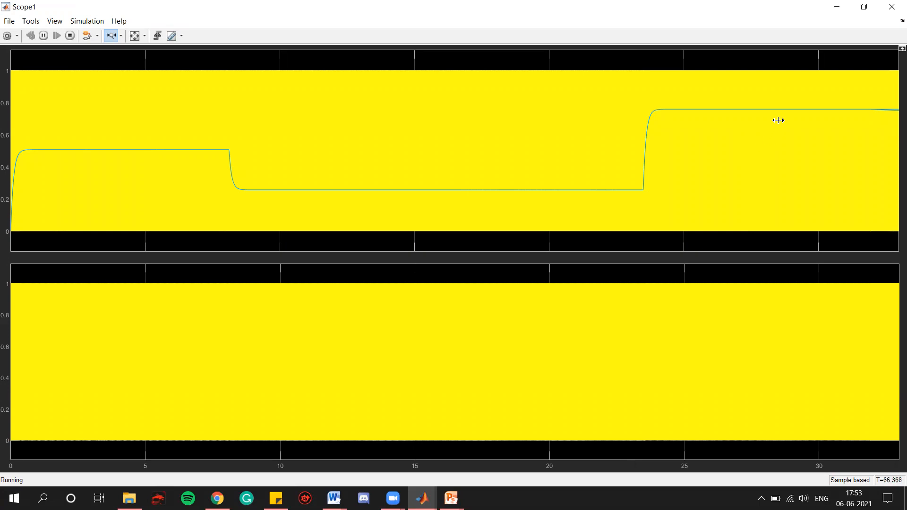
drag(681, 133, 597, 138)
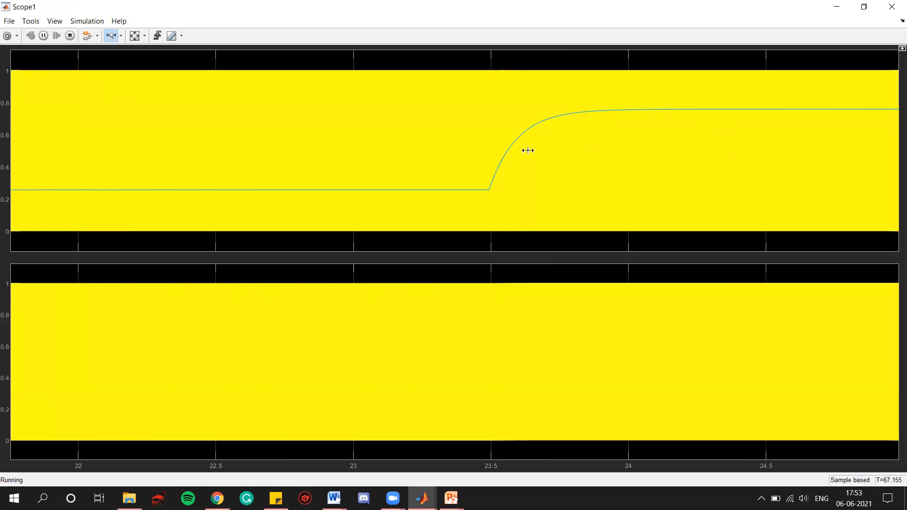
drag(634, 236, 723, 281)
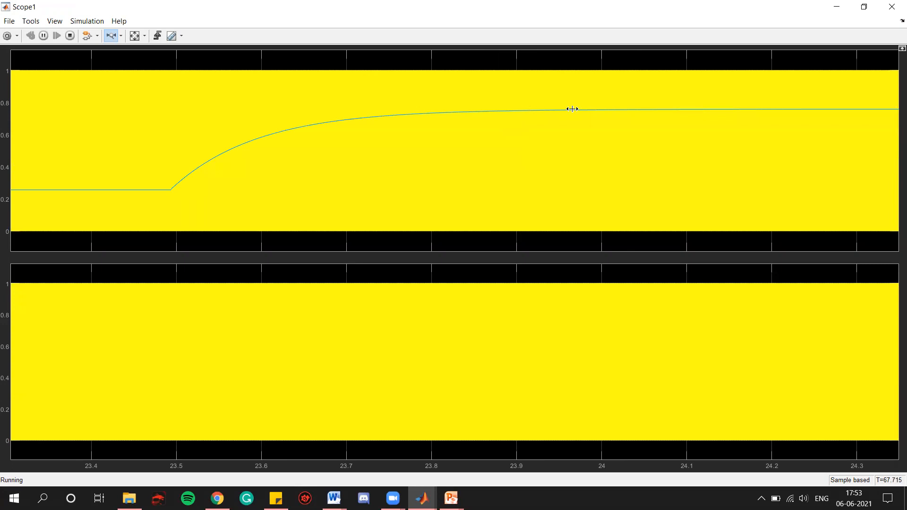
drag(572, 109, 531, 114)
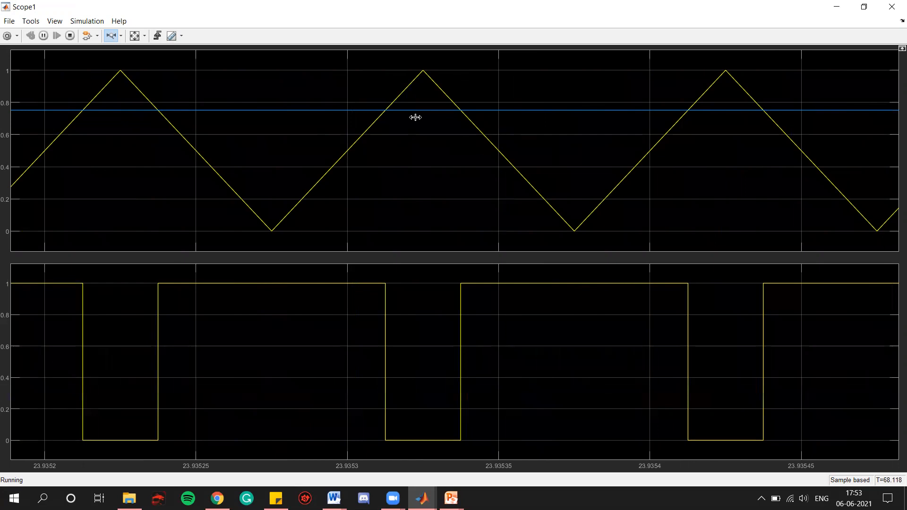
click(892, 6)
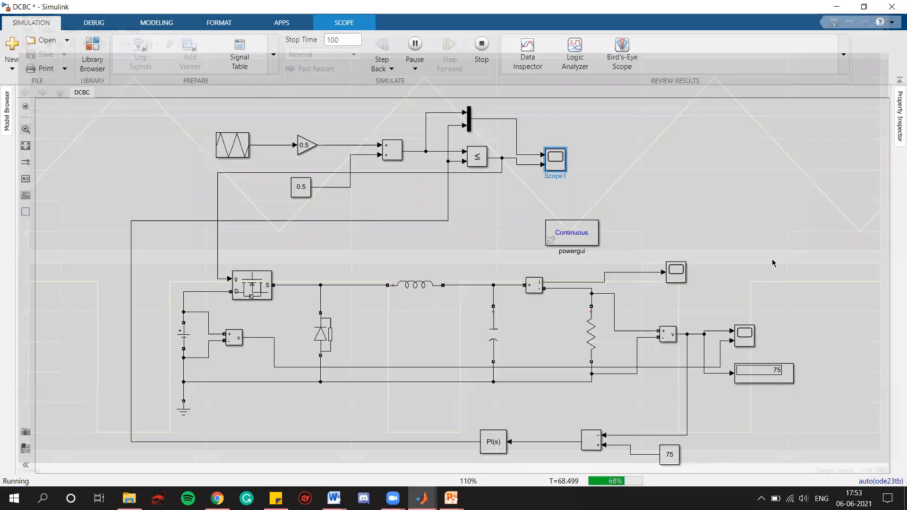
click(184, 337)
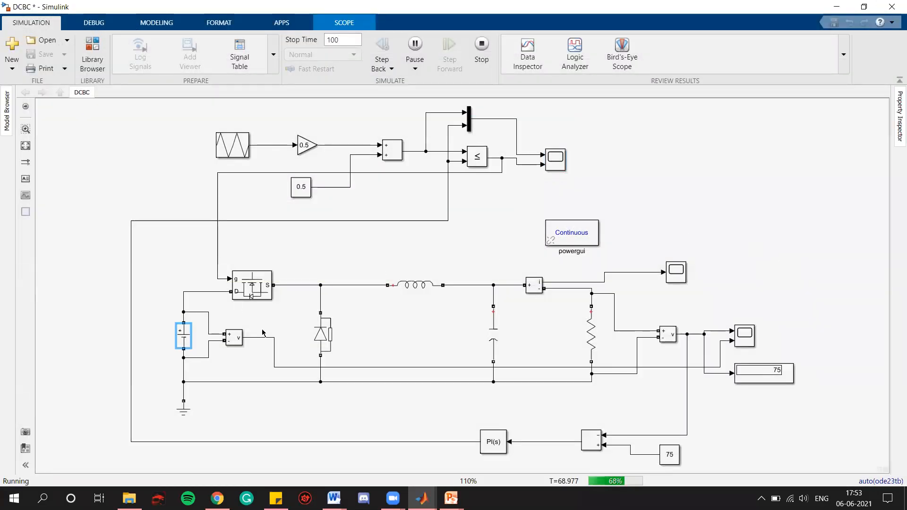
double_click(184, 337)
double_click(325, 337)
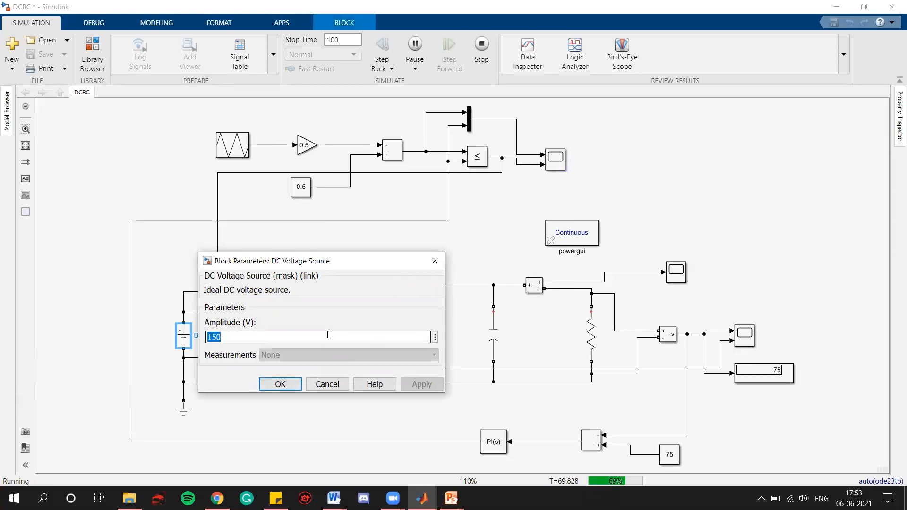
text(9)
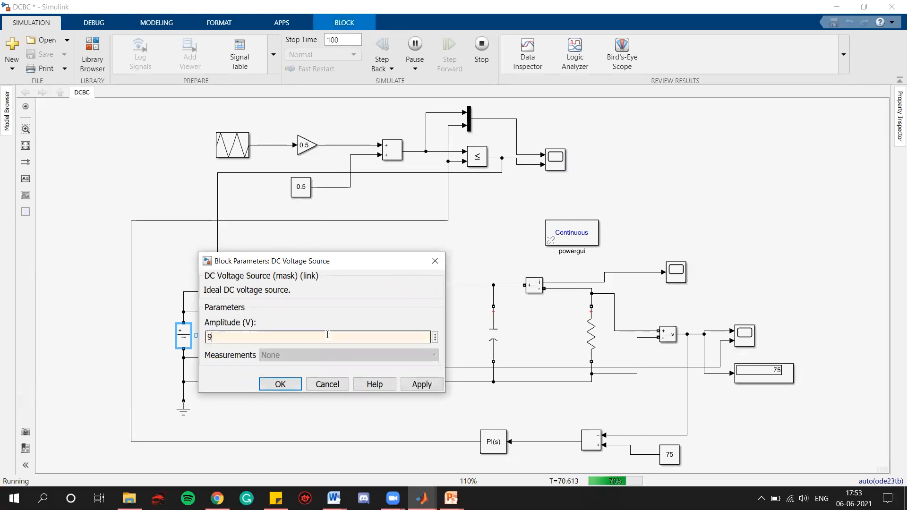
text(0)
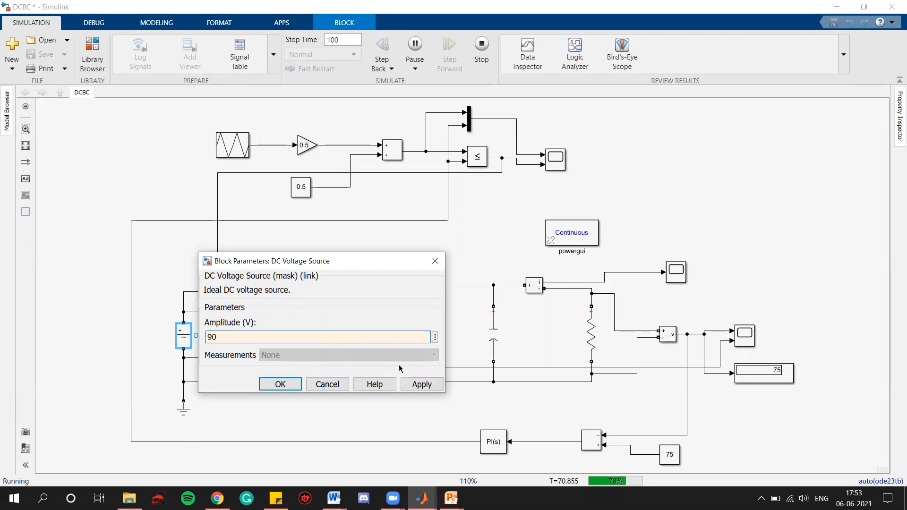
click(434, 257)
Step: Set the reference voltage constant to 25
click(663, 456)
double_click(665, 455)
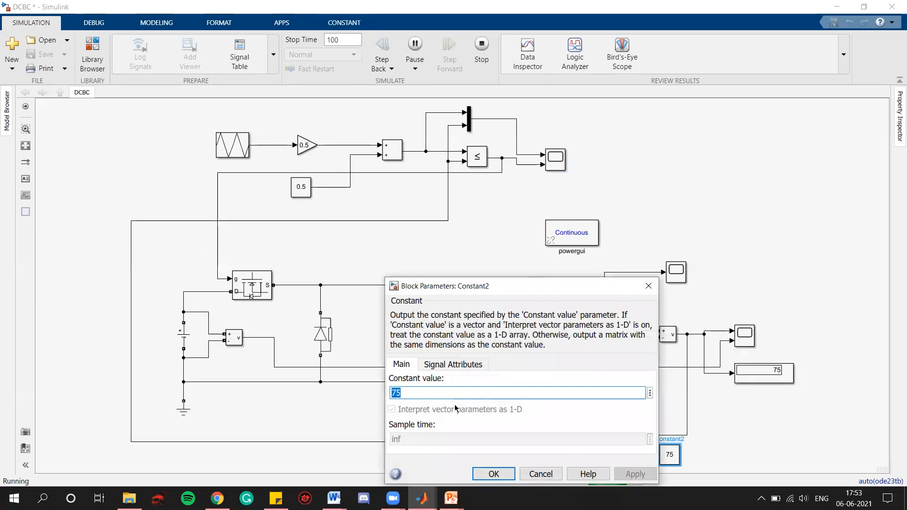
text(25)
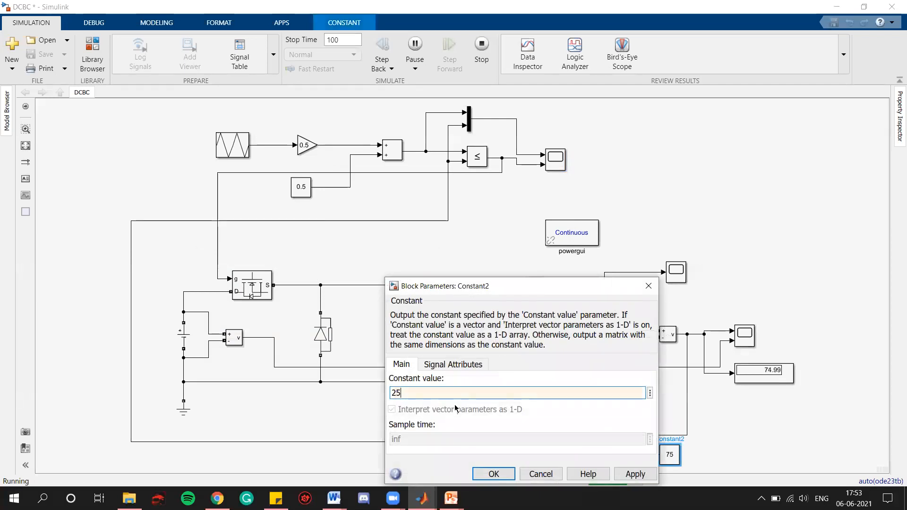
click(634, 474)
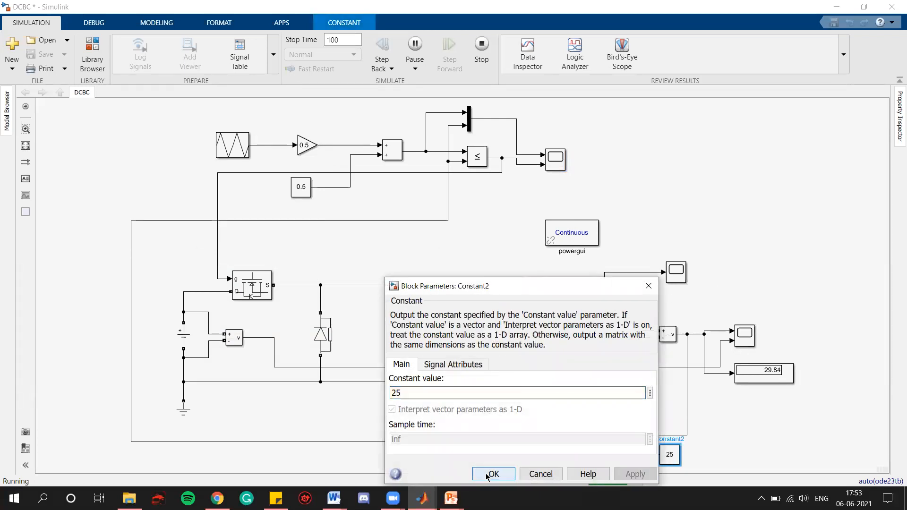
click(493, 474)
Step: Set the DC voltage source amplitude to 80 V
double_click(191, 337)
text(80)
click(417, 384)
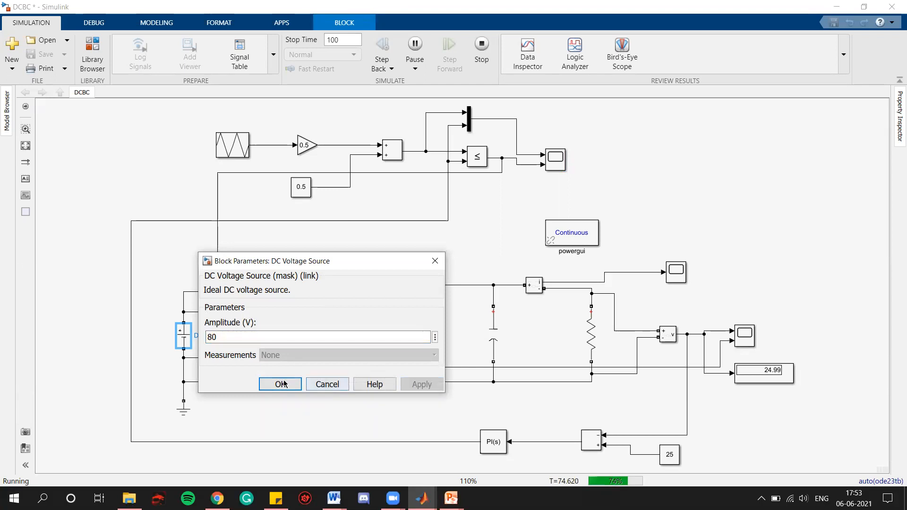
click(286, 384)
Step: Open the output voltage scope, zoom horizontally into the responses to the 25 reference and the input voltage drop, then restore the full view
click(753, 423)
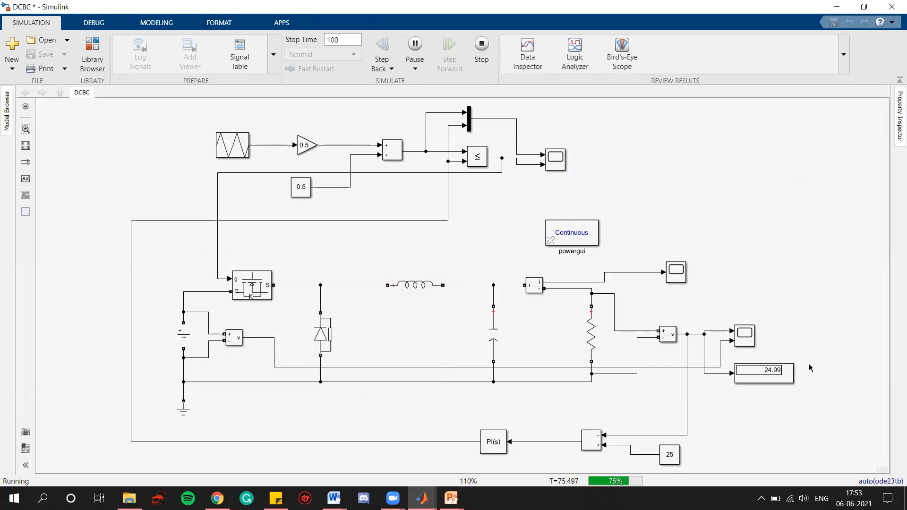
scroll(790, 371, up, 3)
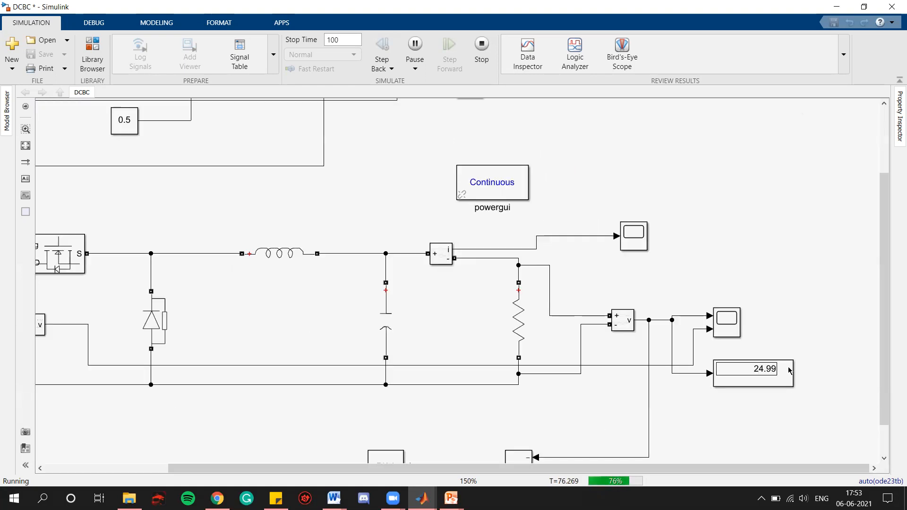
scroll(789, 370, down, 3)
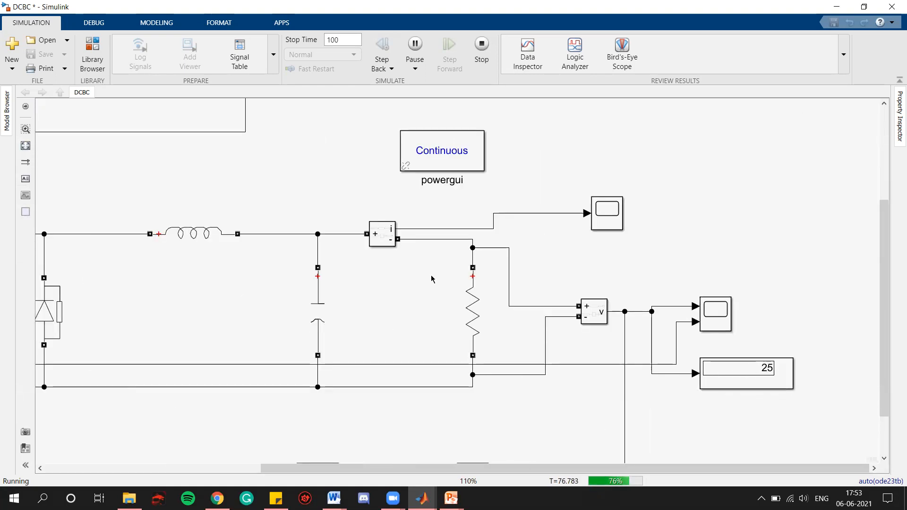
key(space)
click(749, 334)
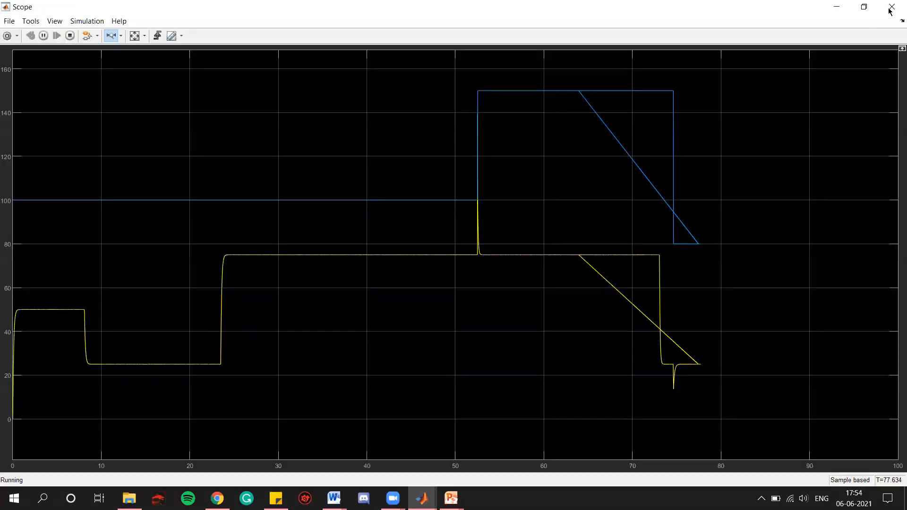
click(890, 8)
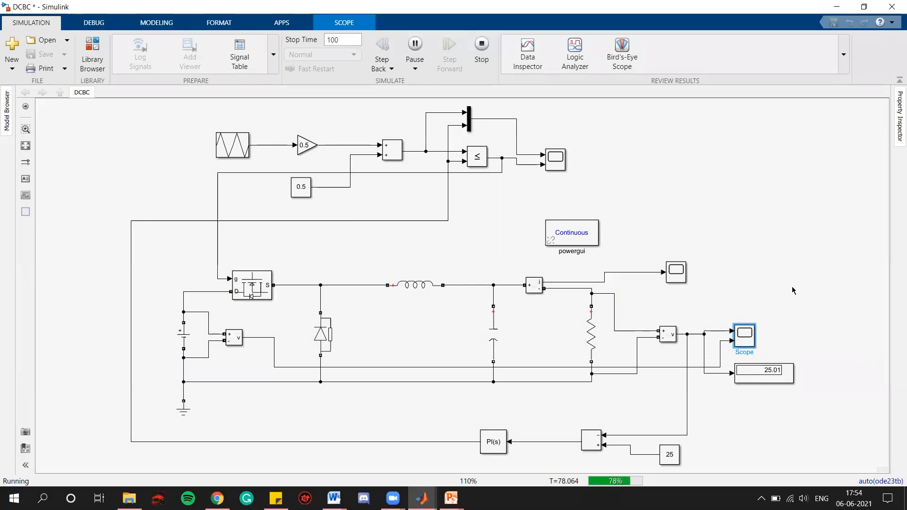
double_click(675, 265)
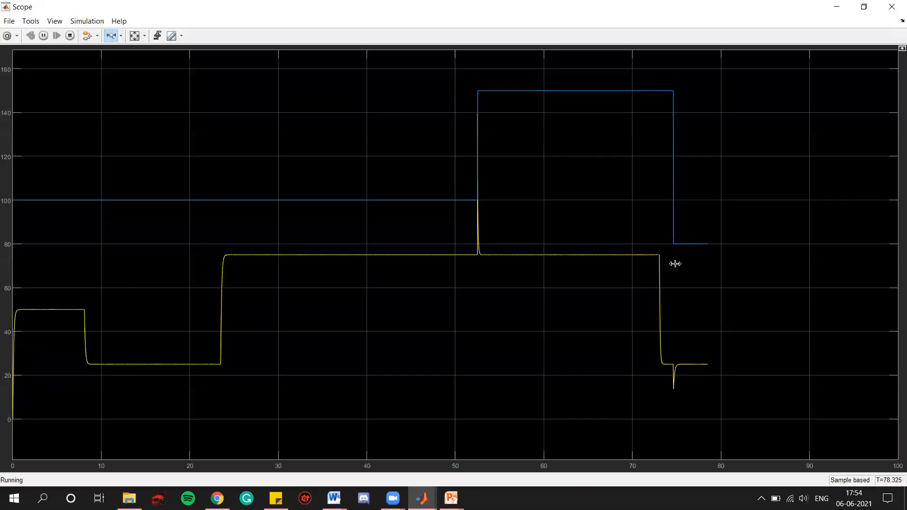
drag(647, 251, 734, 250)
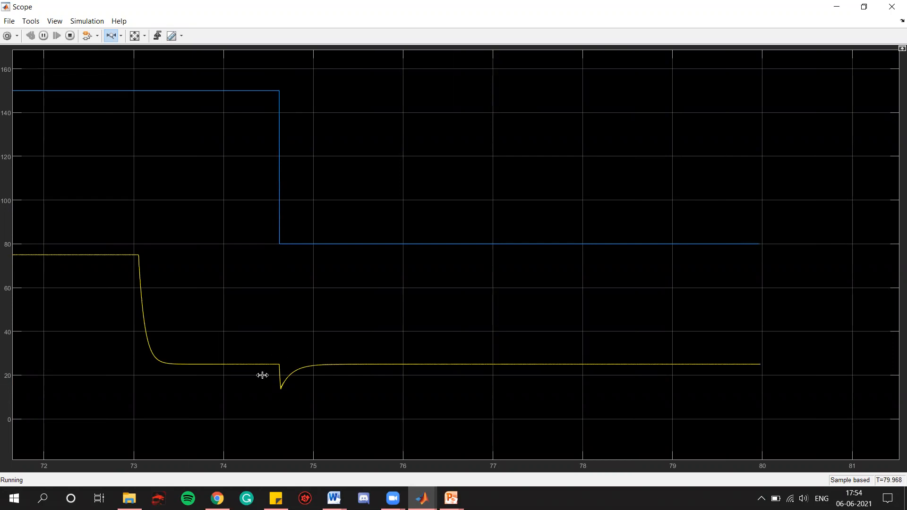
drag(261, 375, 331, 375)
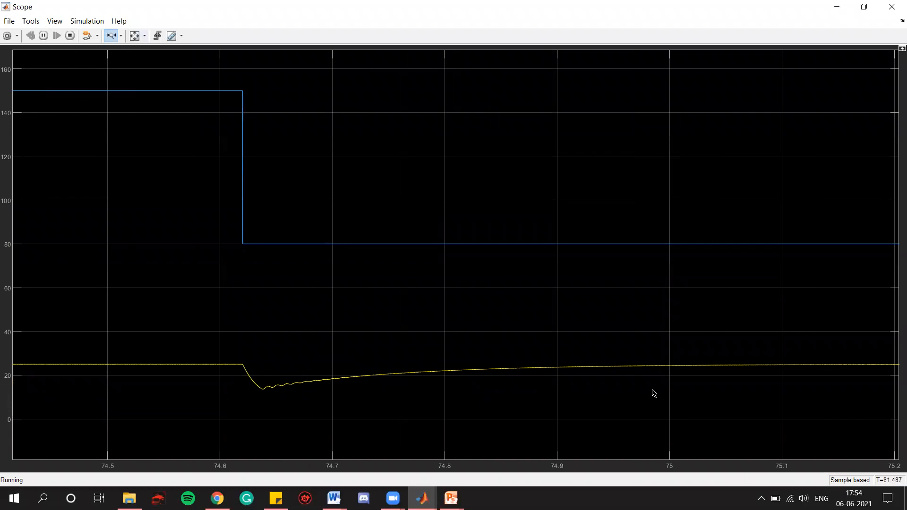
click(134, 36)
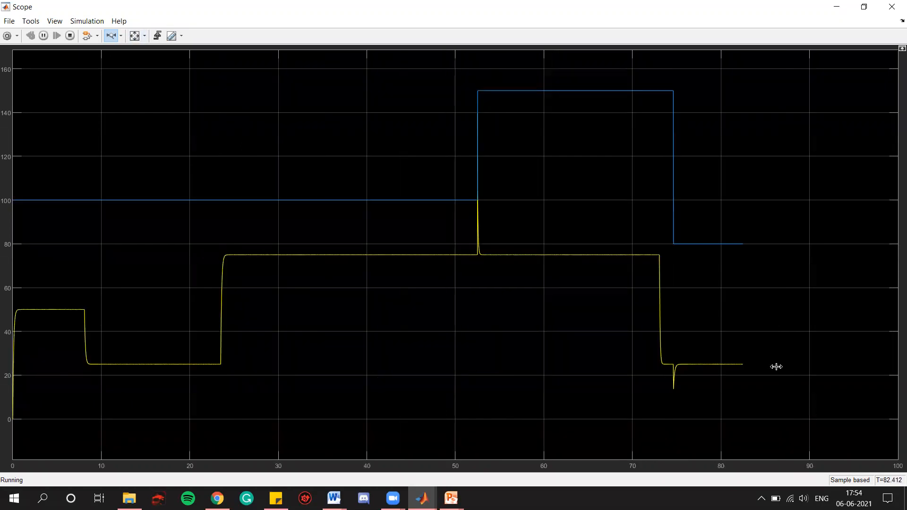
click(882, 12)
Step: Open the PWM scope, zoom horizontally into the recent duty-cycle changes, then close it
click(555, 167)
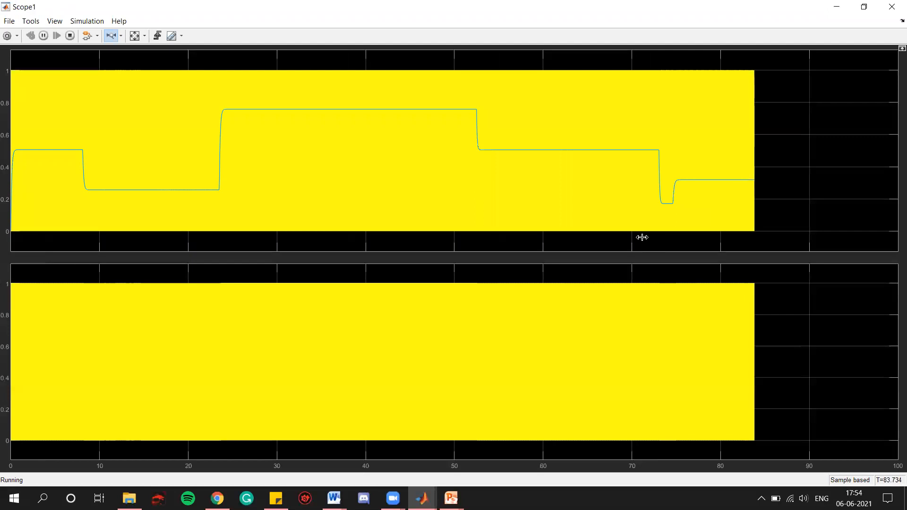
drag(741, 180, 633, 198)
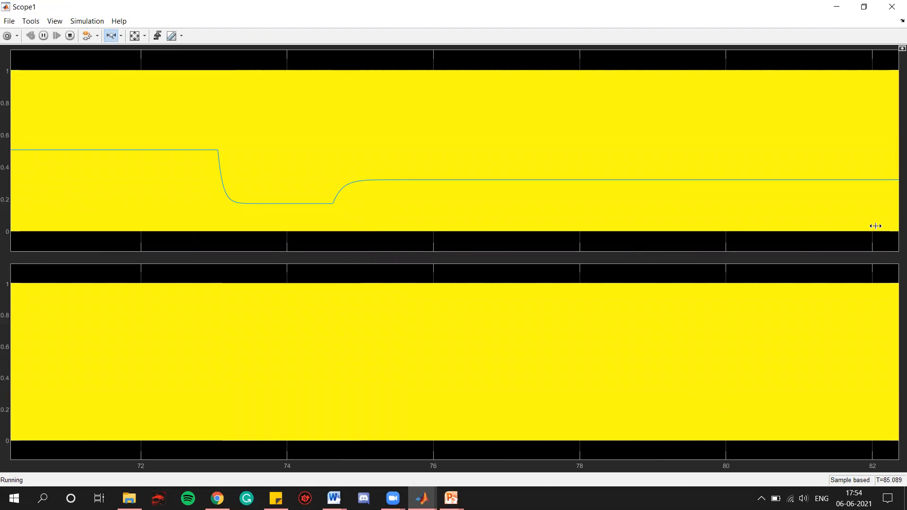
click(888, 13)
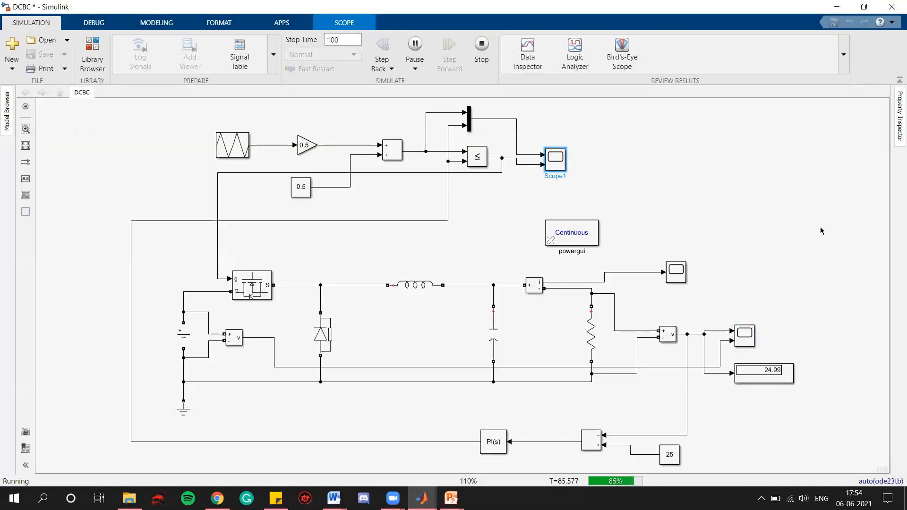
Step: Stop the simulation and switch to the presentation, advancing to its final slide
click(481, 45)
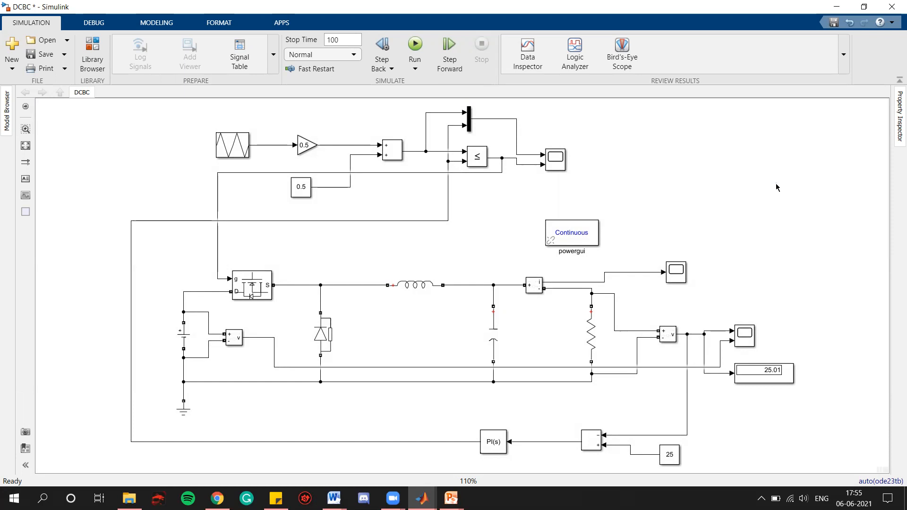
key(alt+Tab)
key(Right)
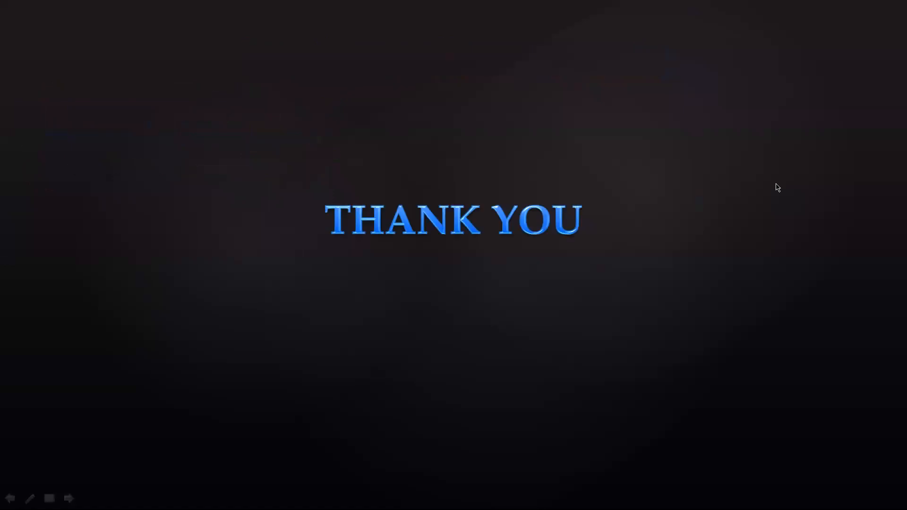